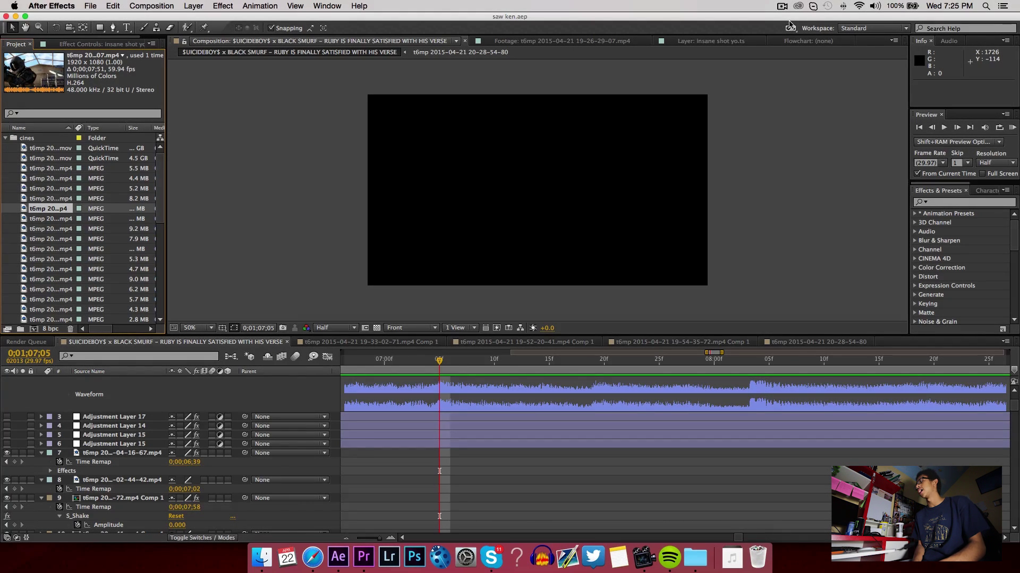
Look over the edit's whole timeline and its lower layers, and set the composition viewer's magnification to fit
click(446, 417)
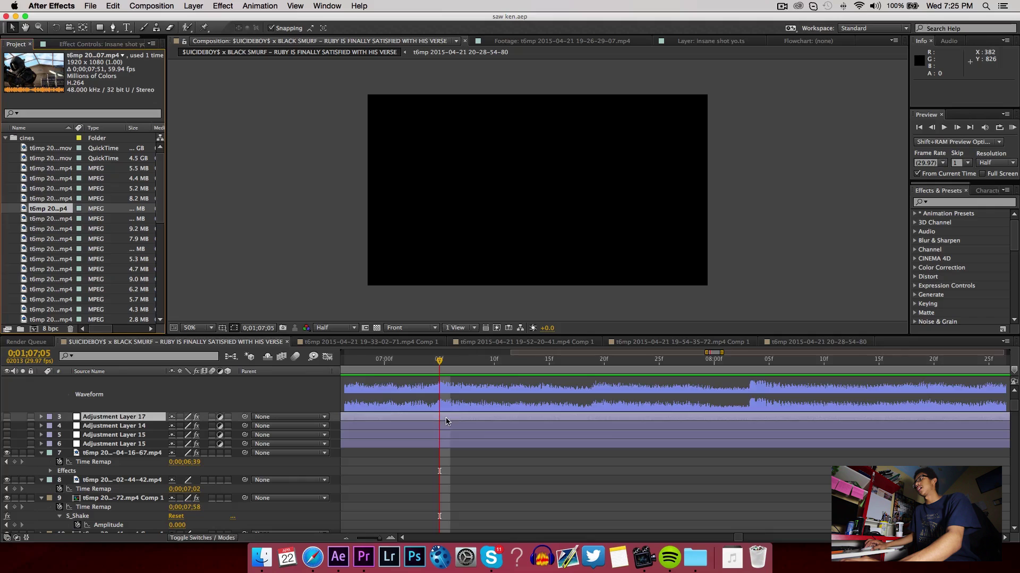
key(minus)
key(minus)
key(minus)
key(minus)
key(minus)
key(minus)
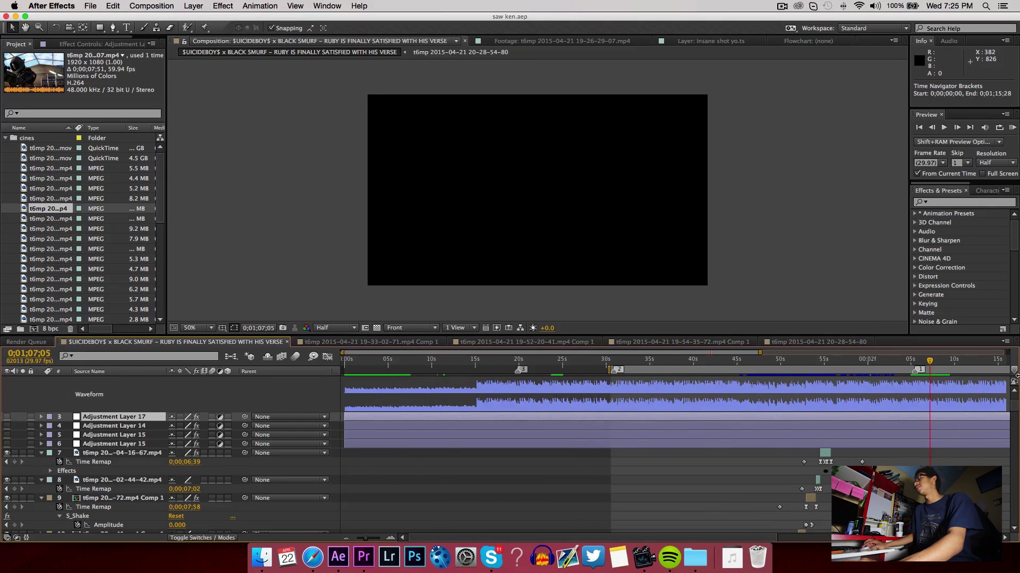
drag(1015, 401, 1015, 523)
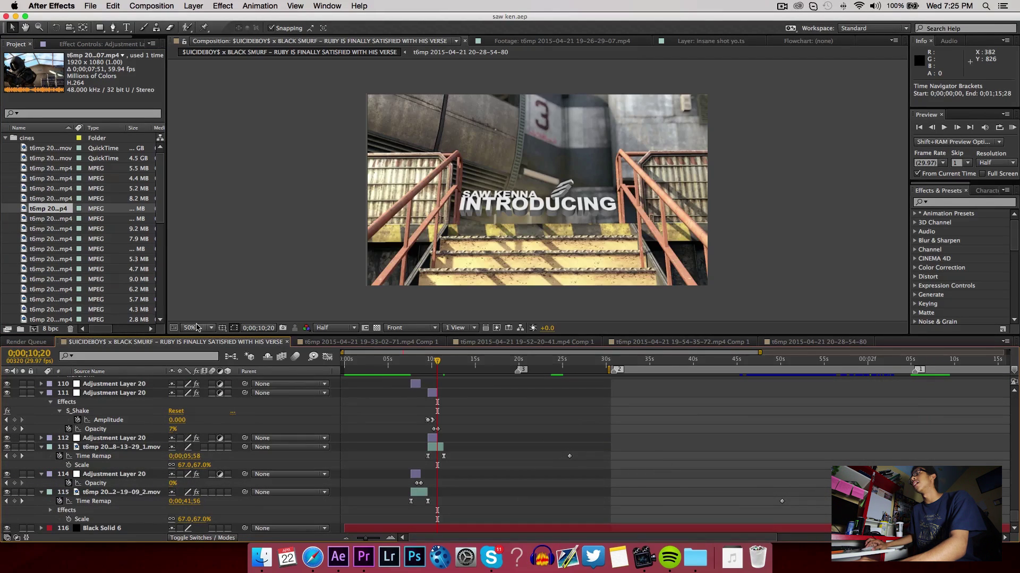
click(191, 327)
click(202, 348)
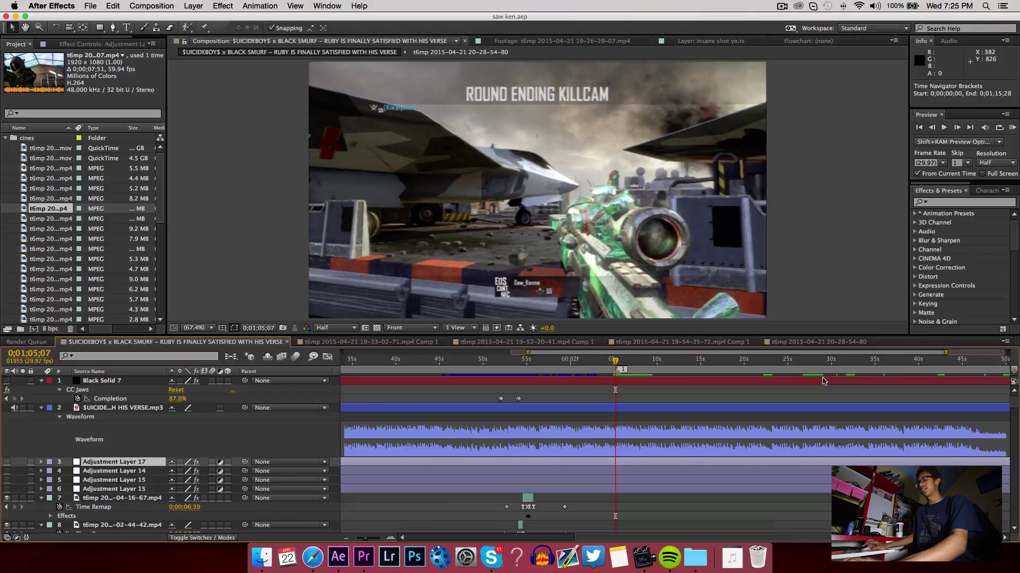
Scrub and play the killcam section of the composition from about 0;01;04;18 to 0;01;06;29
key(equal)
key(equal)
key(equal)
key(equal)
key(minus)
key(minus)
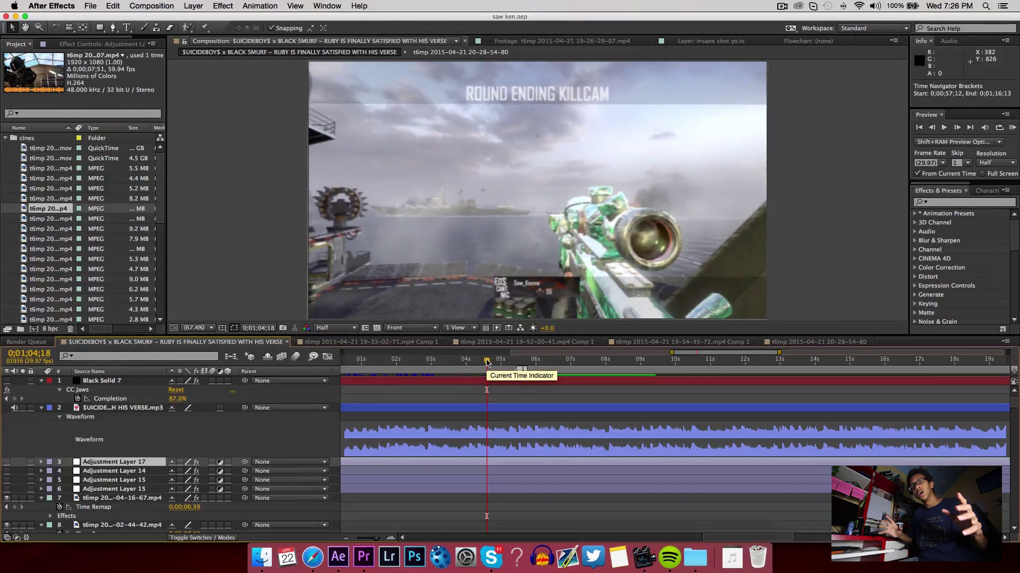
drag(486, 361, 590, 364)
scroll(603, 391, left, 2)
scroll(603, 391, right, 4)
key(=)
scroll(603, 391, left, 6)
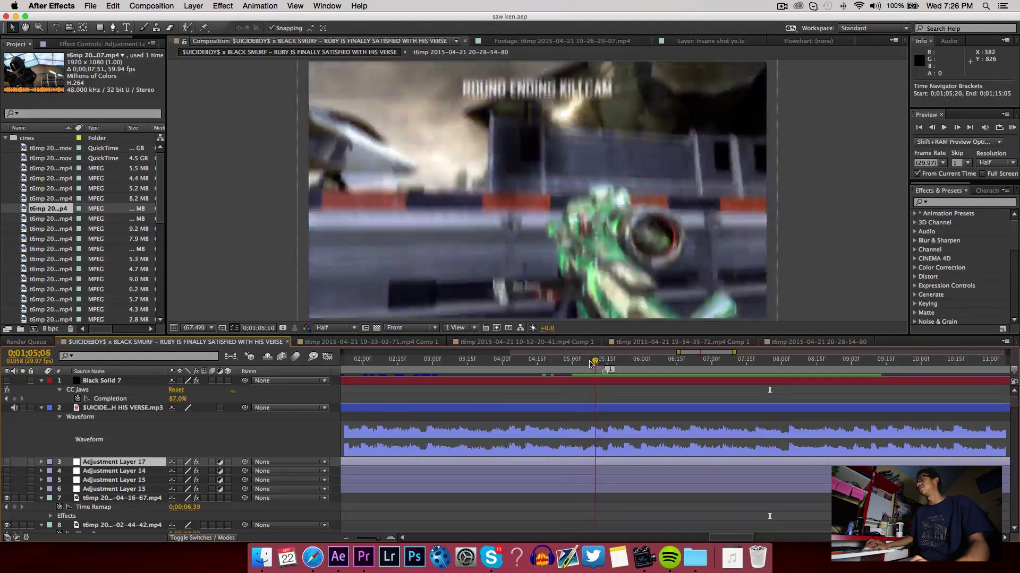
key(space)
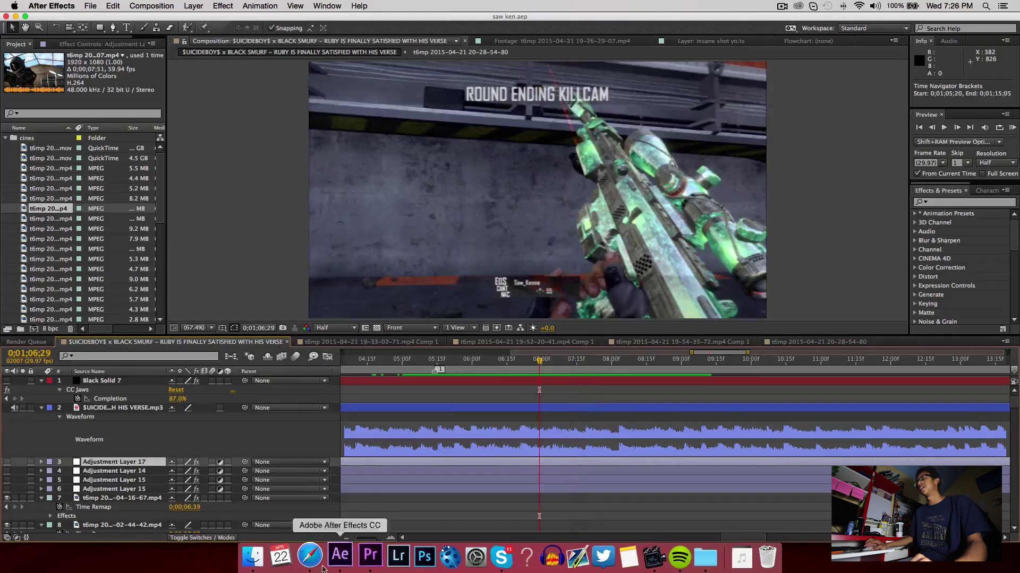
Switch to Finder, go to the cinematicsd folder inside edits, and preview the clips from 19-54-35-72 up to 20-04-16-67
click(262, 552)
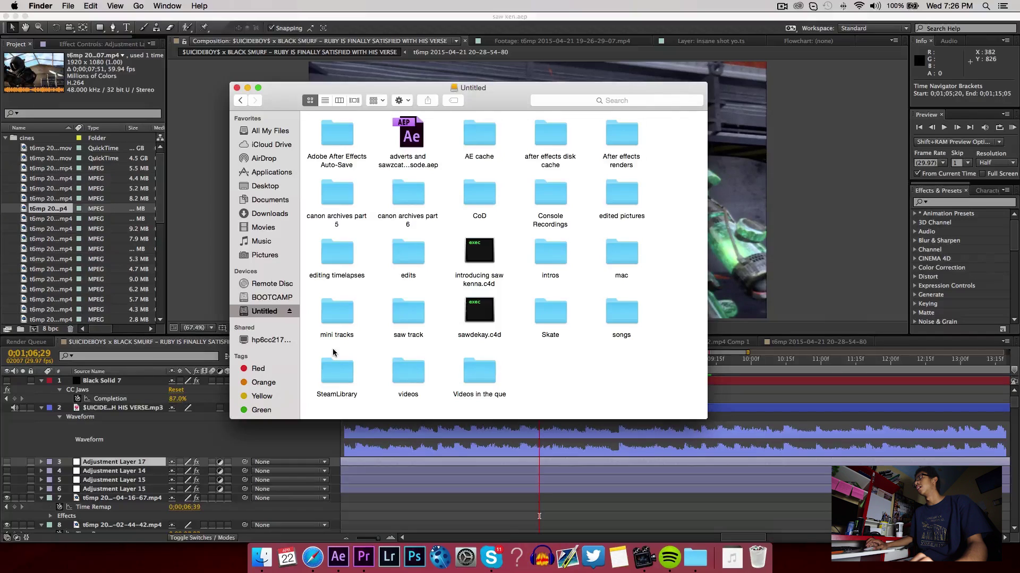
double_click(417, 257)
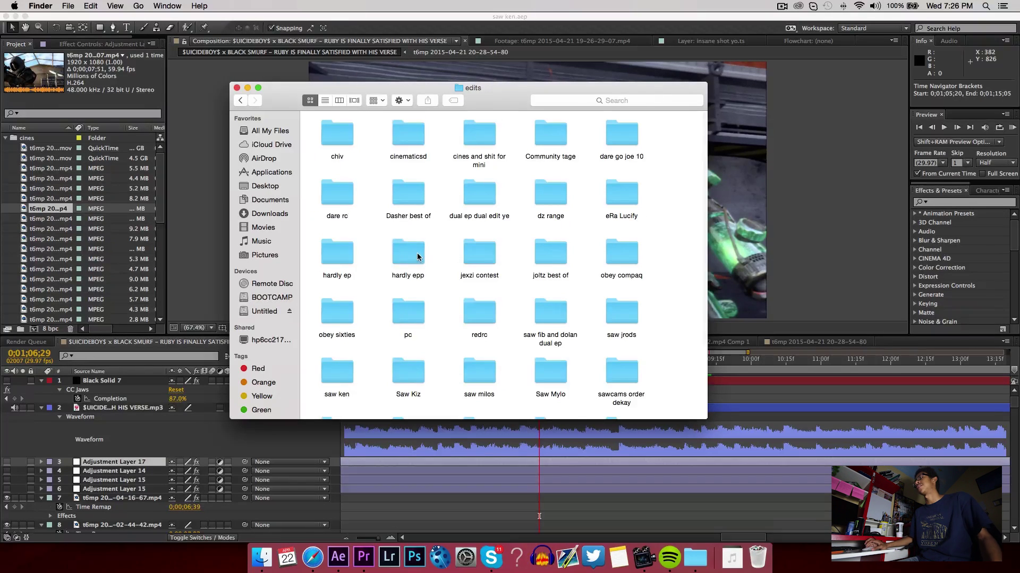
double_click(408, 136)
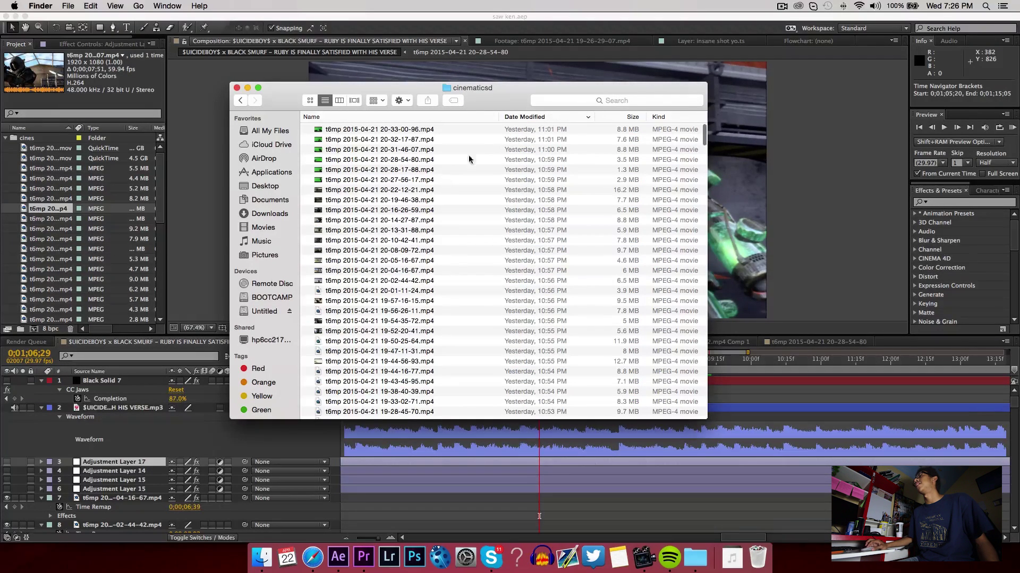
scroll(372, 254, down, 4)
click(382, 254)
key(space)
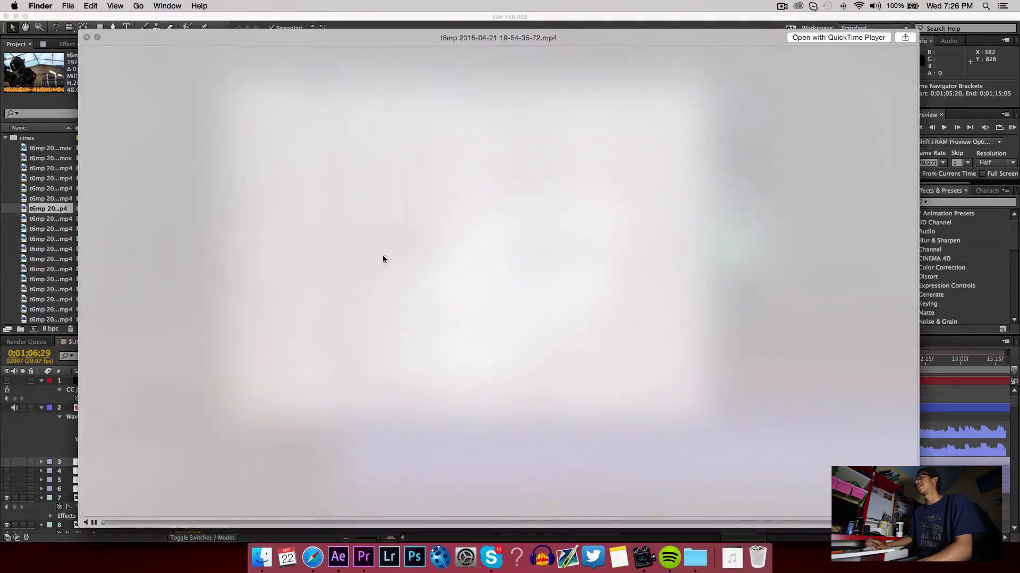
key(Up)
key(Up)
key(Up)
key(Up)
key(Up)
key(space)
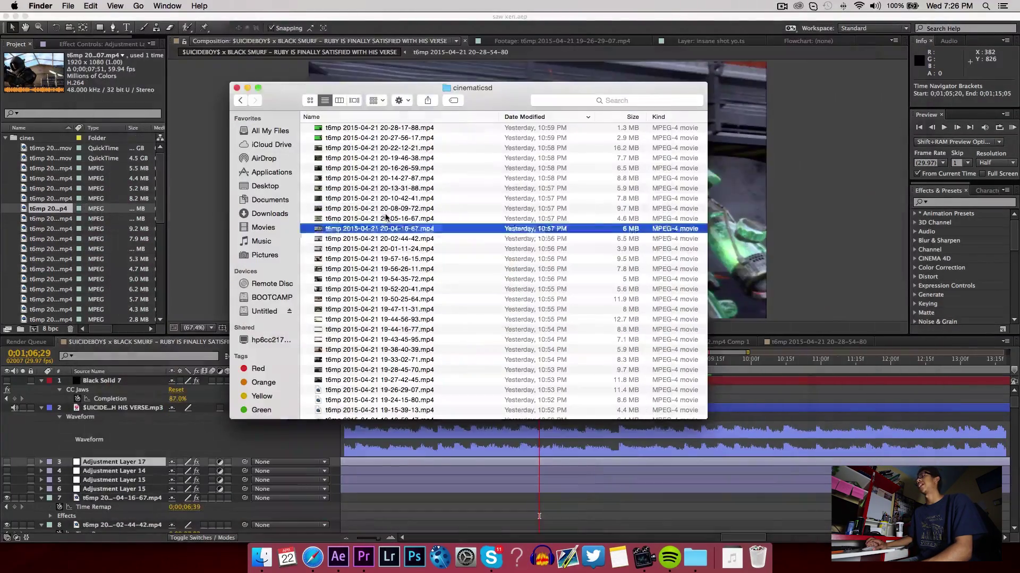
Preview the 20-10-42-41 clip and its neighbours, and import the chosen cinematic clips into the After Effects project
click(386, 198)
key(space)
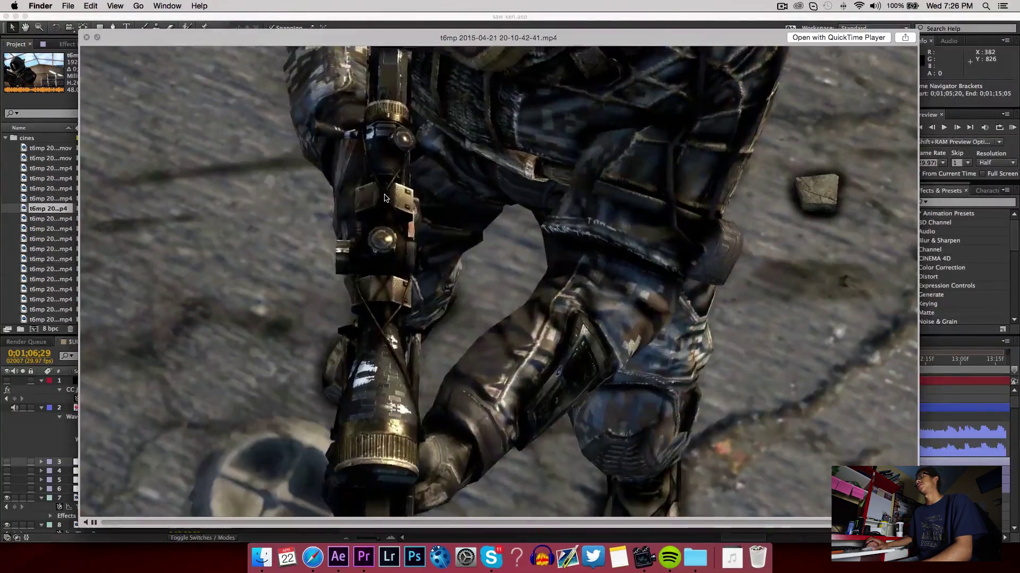
key(space)
key(Down)
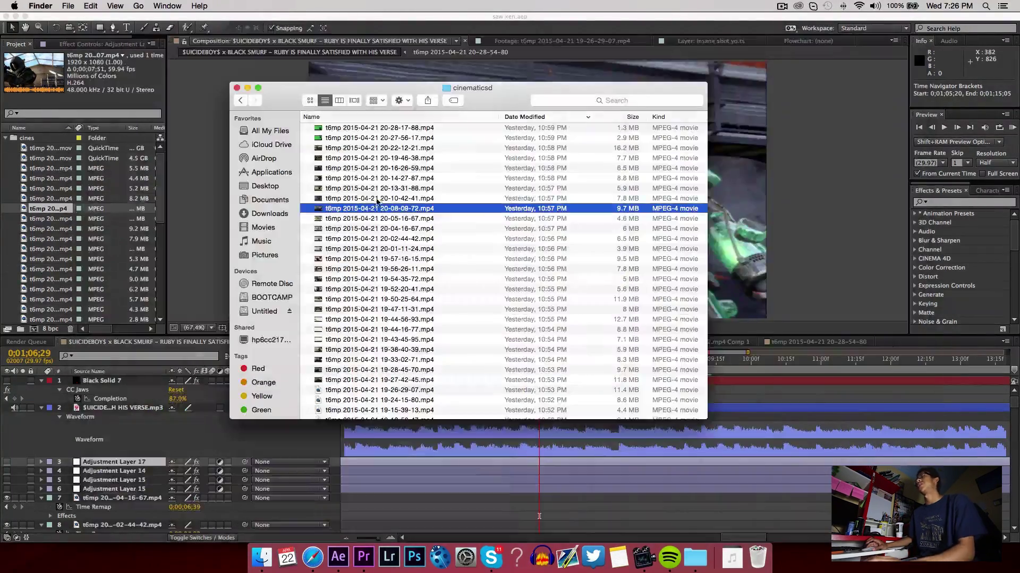
click(367, 171)
key(space)
key(space)
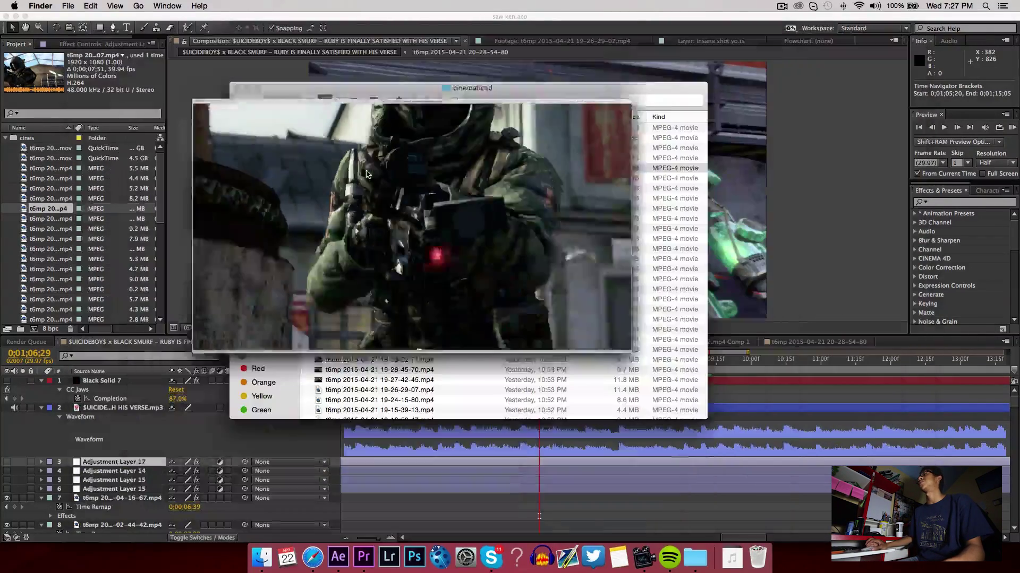
click(363, 181)
key(space)
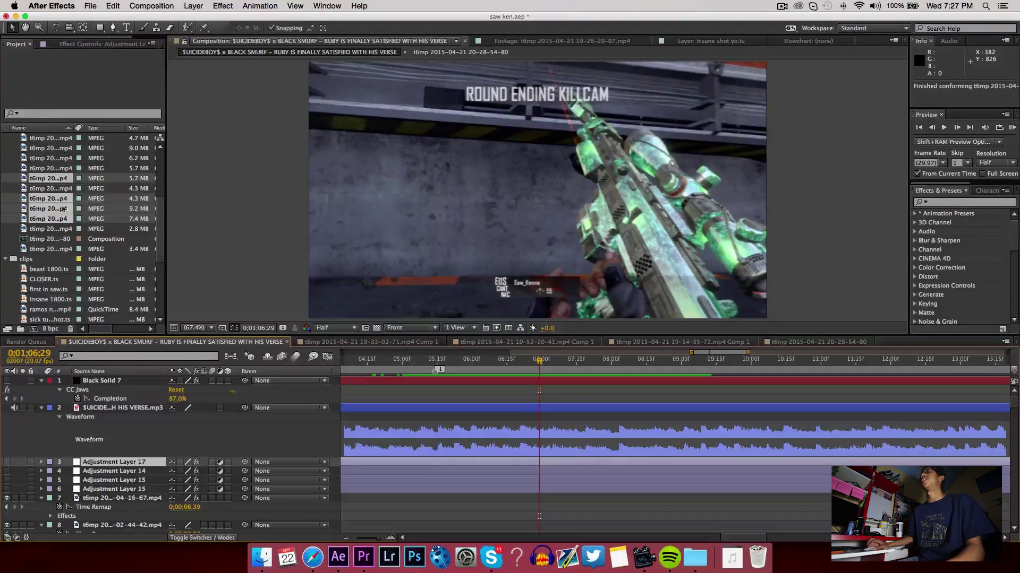
Inspect the imported 20-05-16-67 clip and scrub through the 20-10-42-41 clip as footage
click(52, 192)
click(55, 200)
double_click(56, 199)
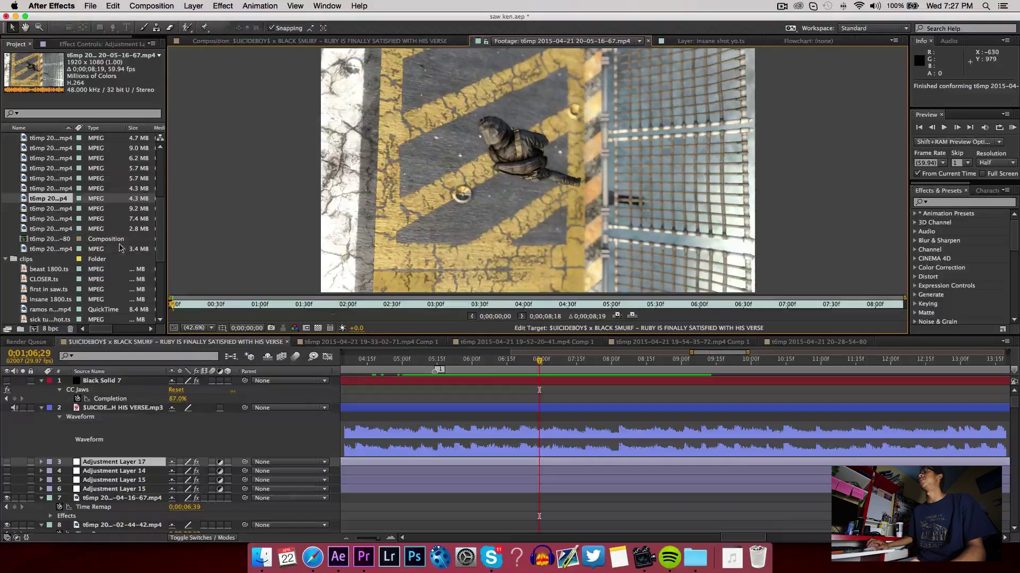
double_click(53, 220)
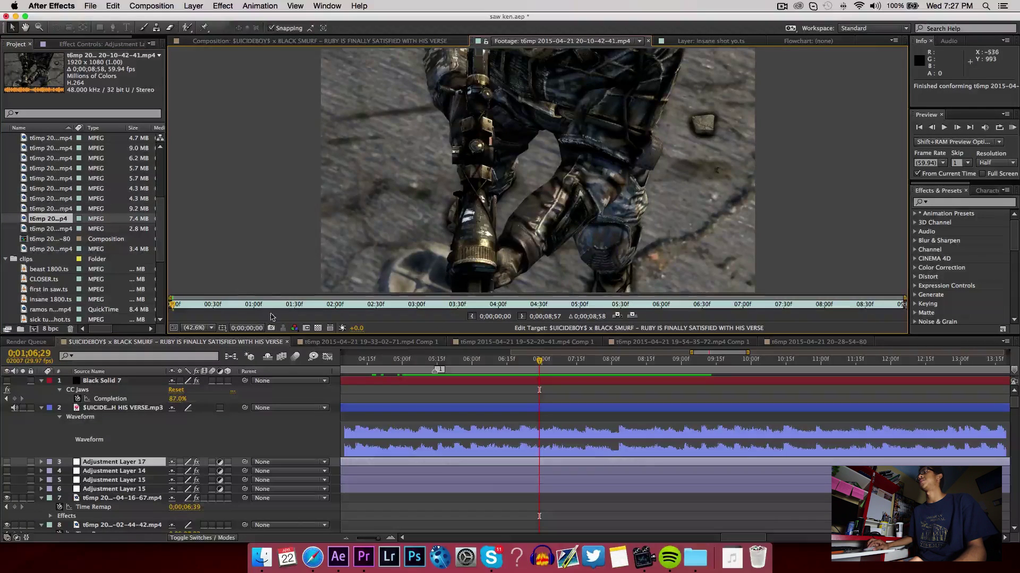
drag(270, 307, 658, 316)
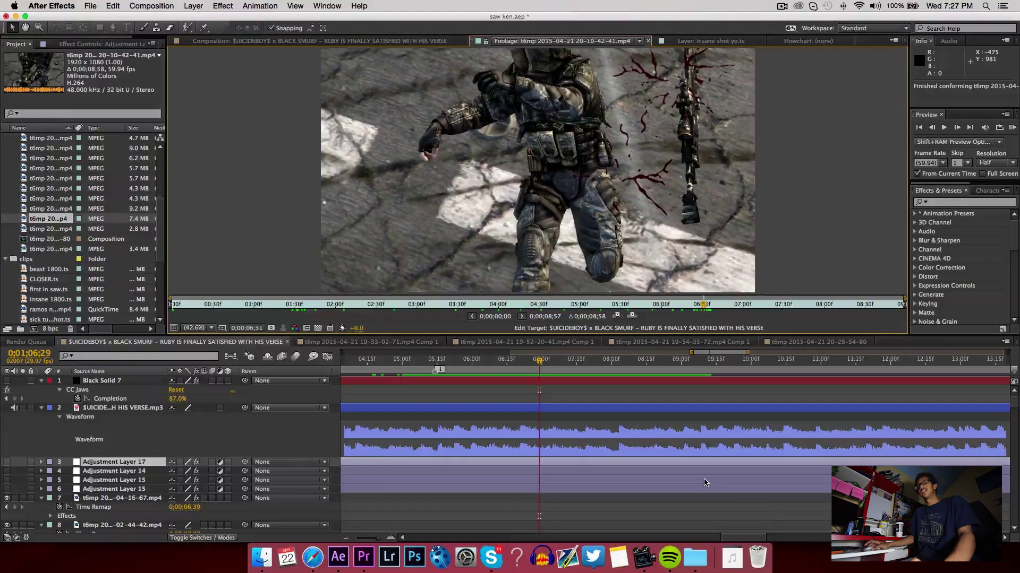
Return to the main composition and scrub against the song waveform up to 0;01;09;01 to examine the beats
click(514, 363)
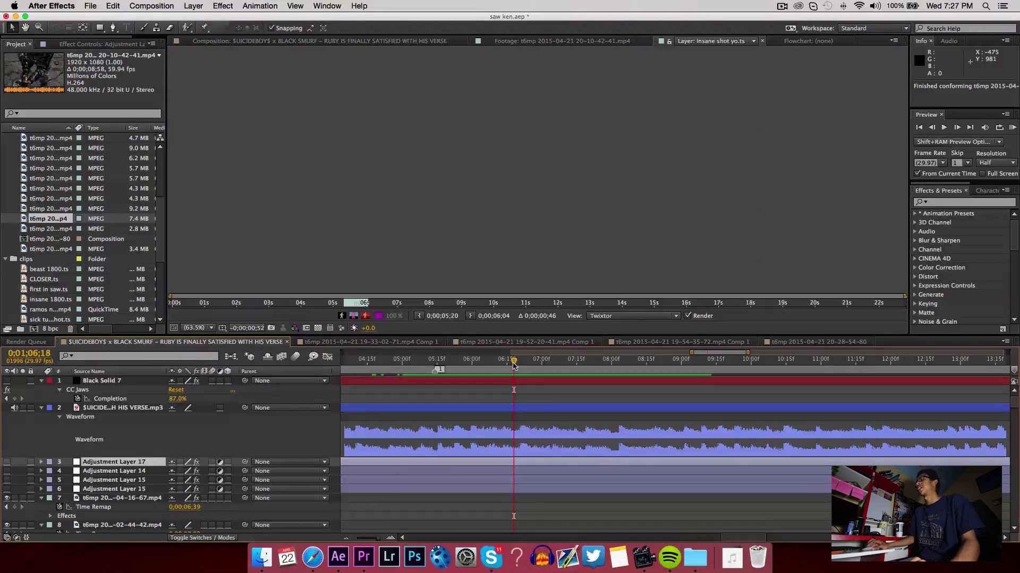
click(223, 41)
click(599, 363)
scroll(637, 409, up, 2)
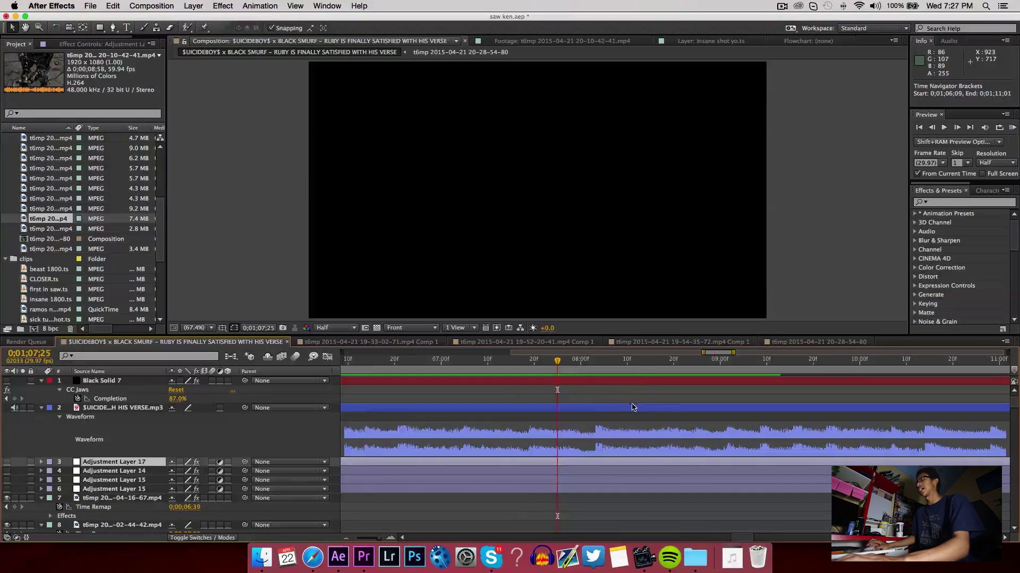
scroll(588, 407, left, 2)
drag(541, 363, 537, 405)
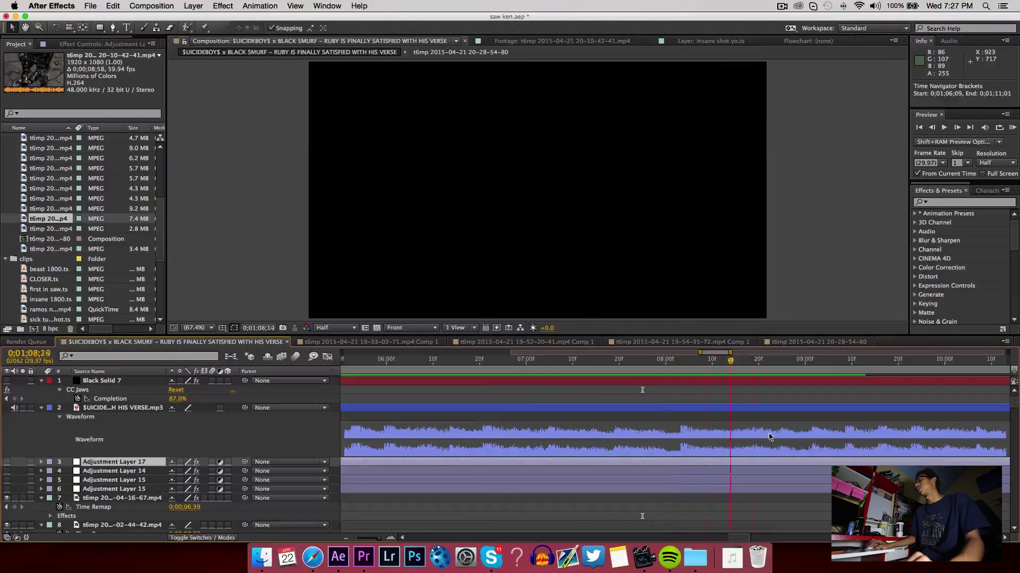
drag(694, 443, 623, 443)
drag(534, 365, 590, 367)
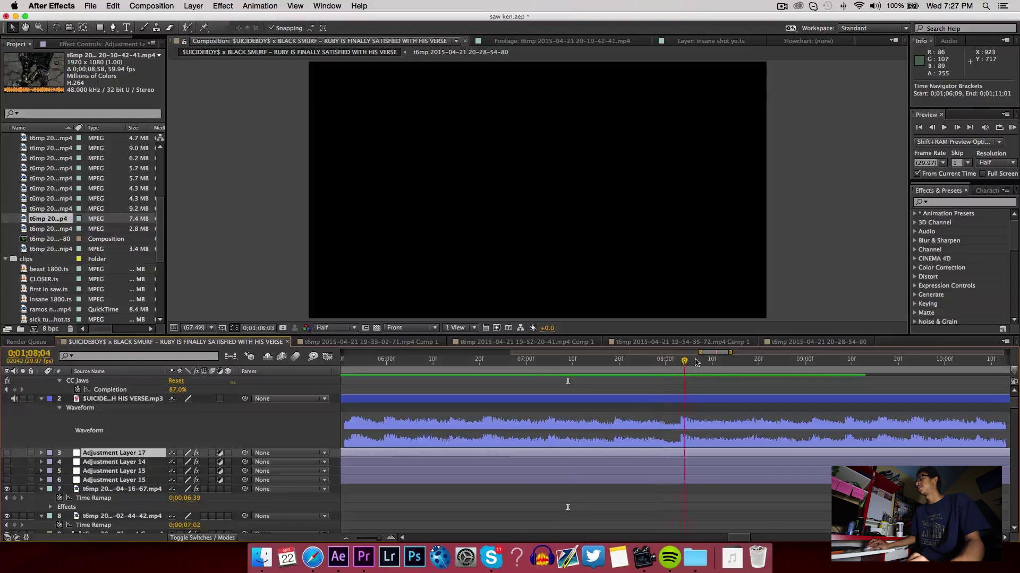
drag(696, 363, 719, 362)
drag(783, 365, 809, 365)
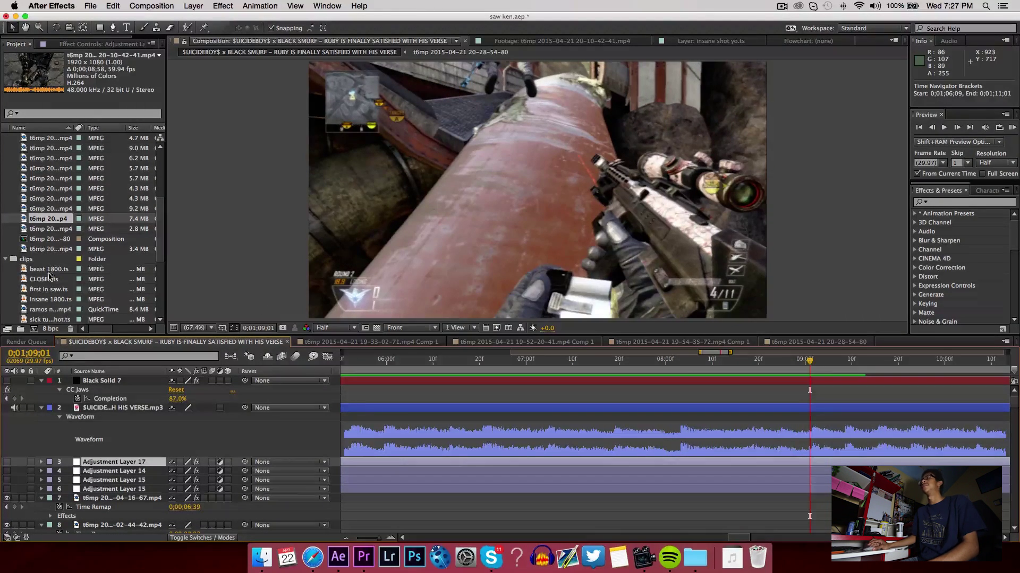
Add the 20-10-42-41 clip to the composition starting at 0;01;08;12 and set its scale to 67%
scroll(49, 218, down, 1)
mouse_move(48, 209)
mouse_down()
mouse_move(643, 487)
mouse_move(699, 511)
mouse_move(727, 509)
mouse_up()
scroll(779, 482, down, 3)
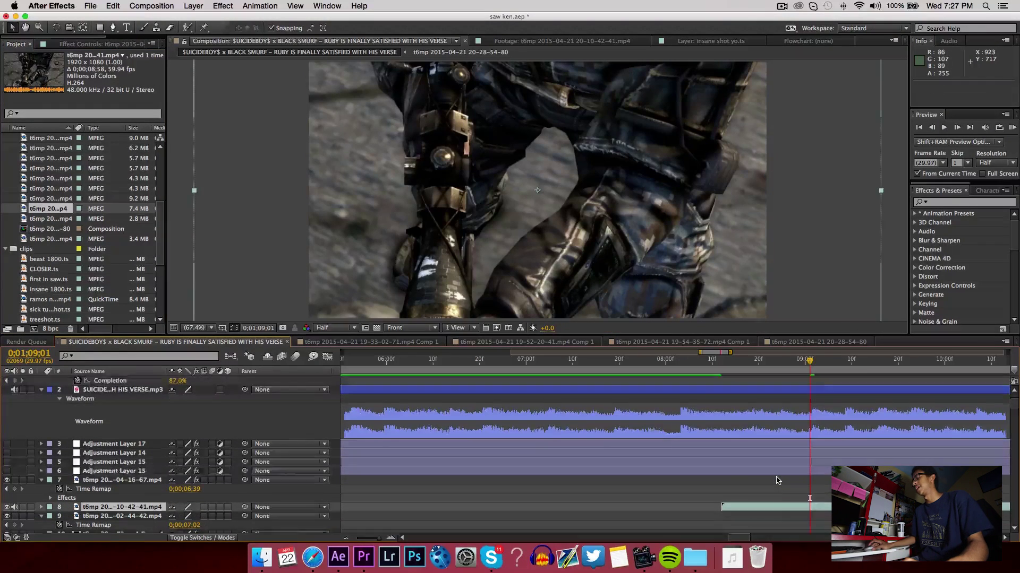
key(s)
click(198, 480)
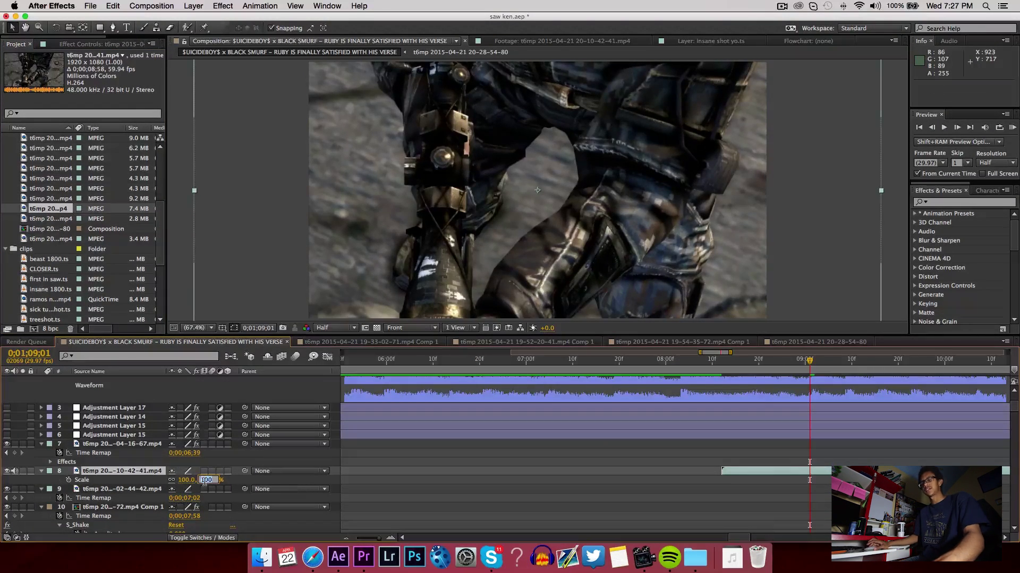
text(67)
key(Return)
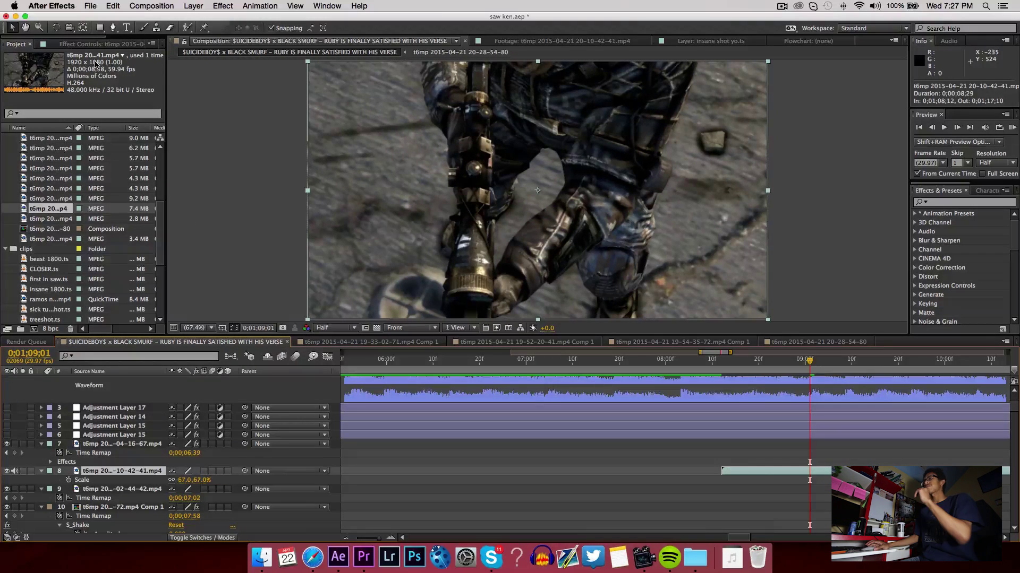
Move the composition's current time to 0;01;07;05 and trim the 20-08-09-72 footage's in point to 0;00;07;05
drag(624, 361, 549, 365)
click(54, 199)
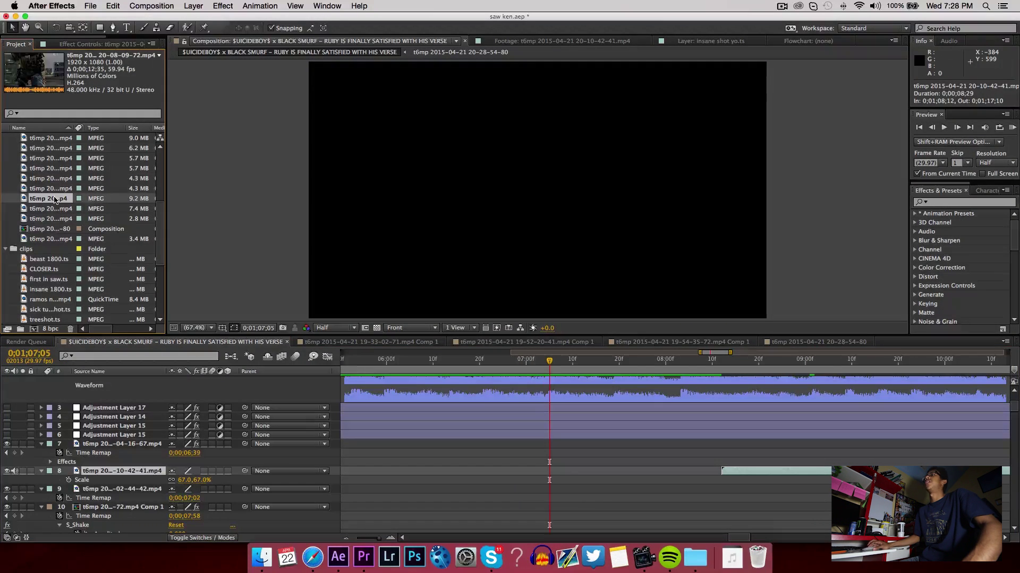
double_click(55, 198)
drag(251, 310, 588, 310)
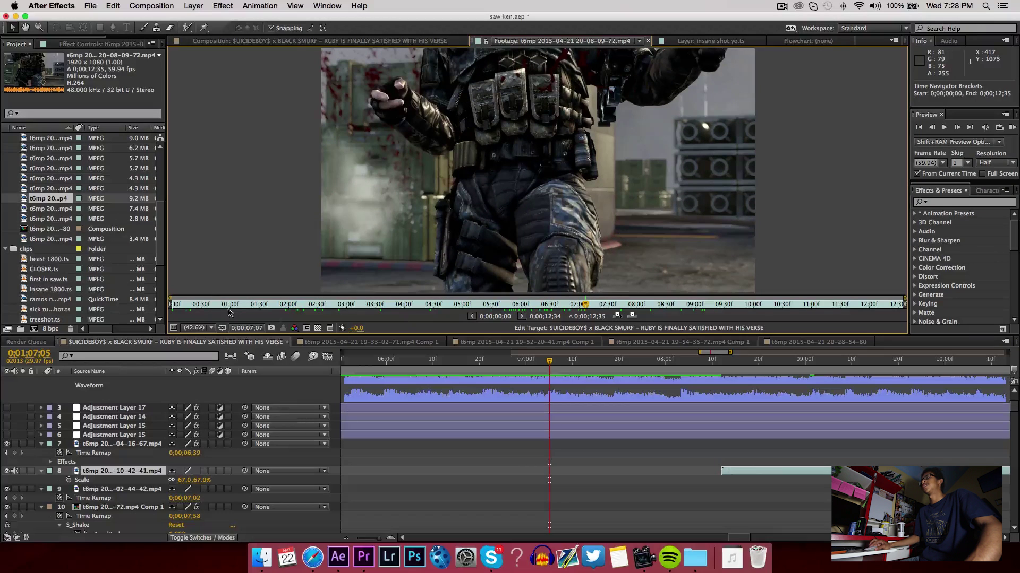
drag(171, 305, 586, 305)
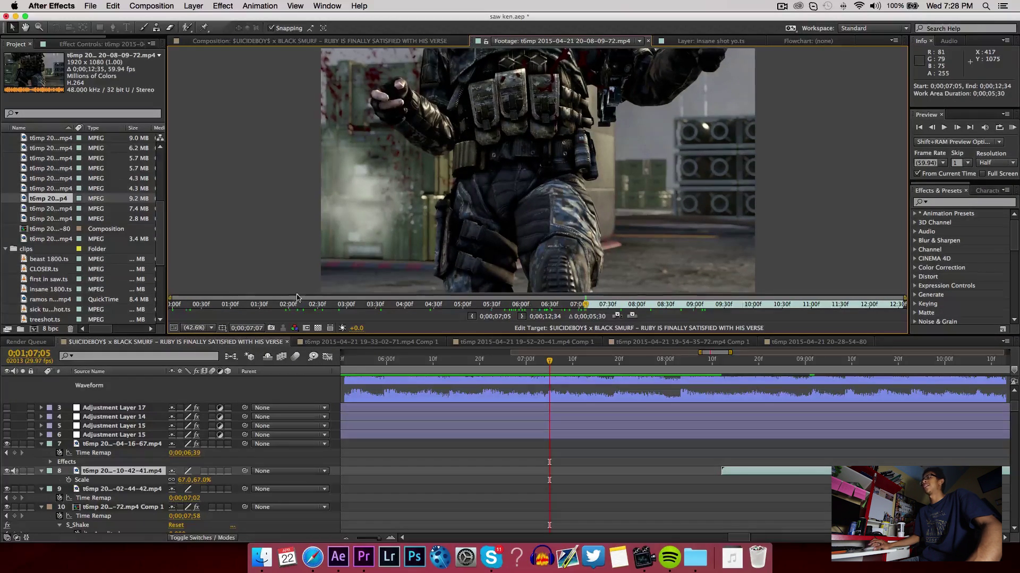
Add the trimmed 20-08-09-72 clip below the 20-10-42-41 layer and align its start to 0;01;07;05
mouse_move(40, 196)
mouse_down()
mouse_move(478, 456)
mouse_move(614, 485)
mouse_up()
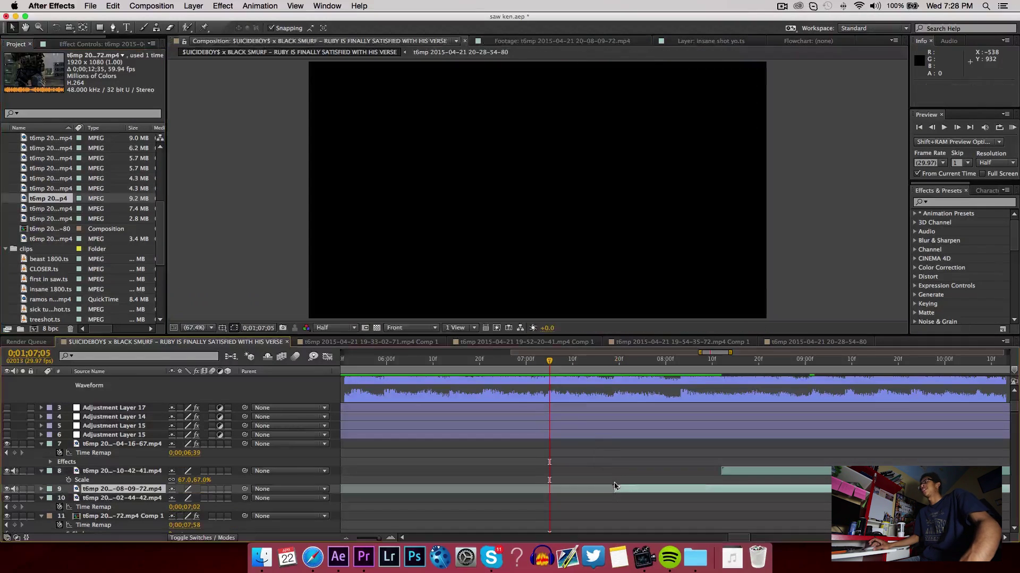
click(549, 368)
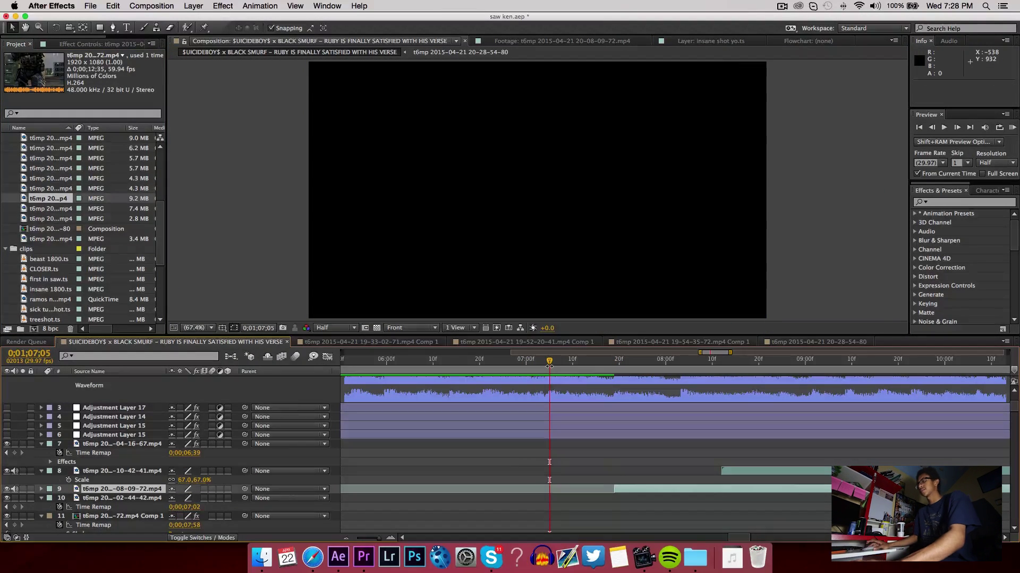
key(bracketleft)
Set the 20-08-09-72 layer's scale to 67% and play the composition from 0;01;07;05
key(s)
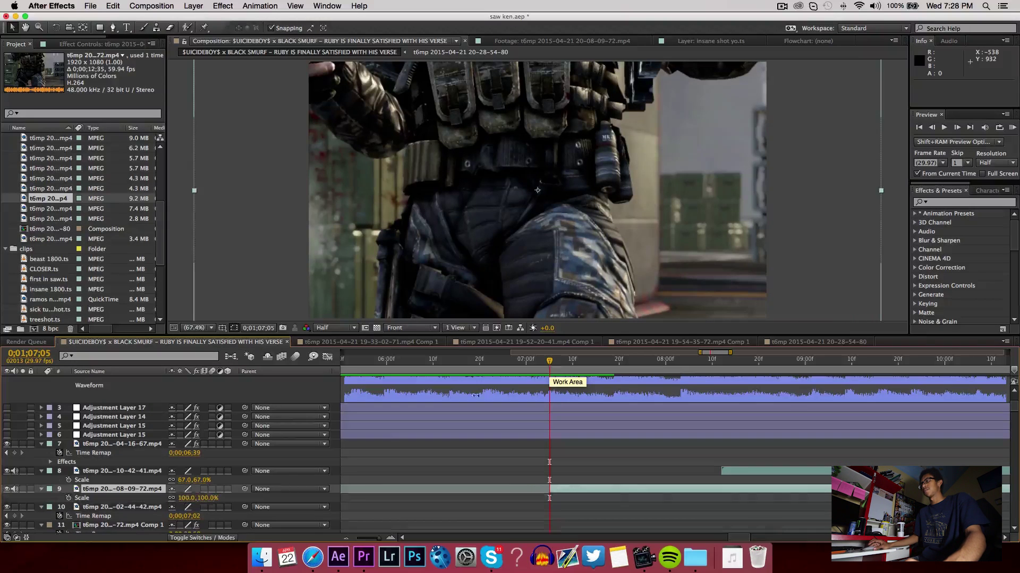
click(208, 499)
text(67)
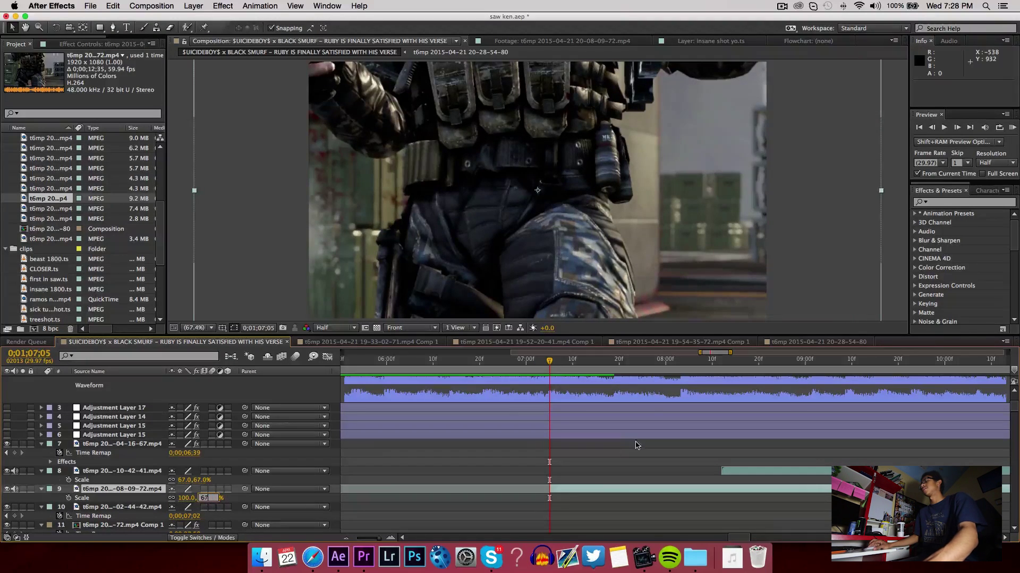
key(Return)
key(space)
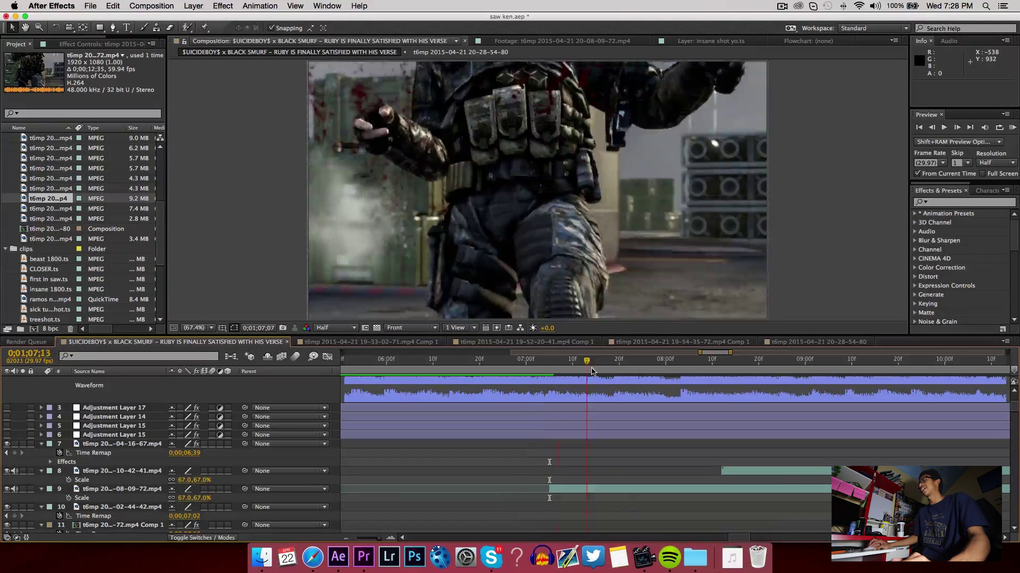
Slide the 20-10-42-41 layer earlier to an in point of 0;01;02;02, with the current time at 0;01;08;03
drag(670, 387, 504, 387)
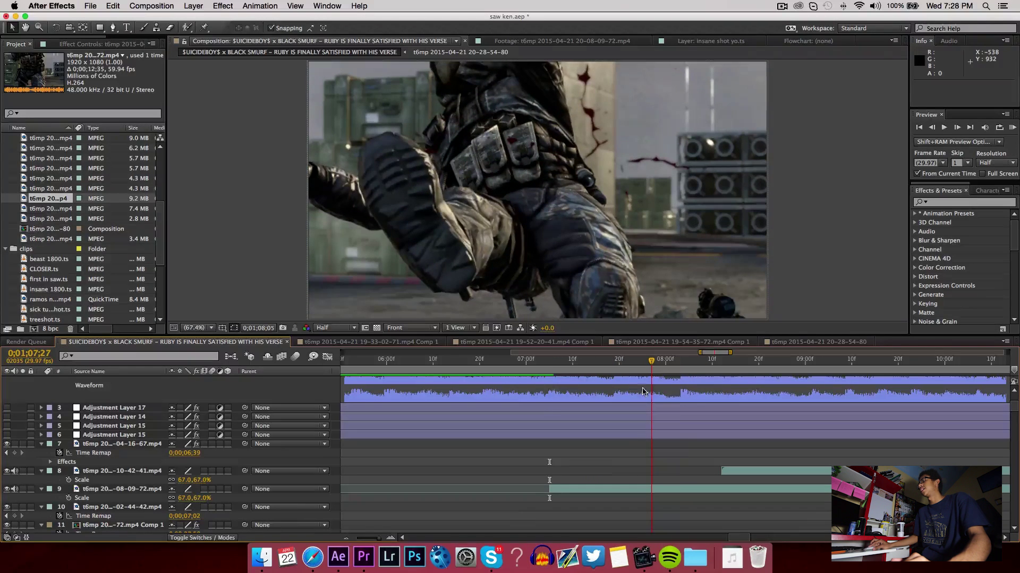
click(675, 365)
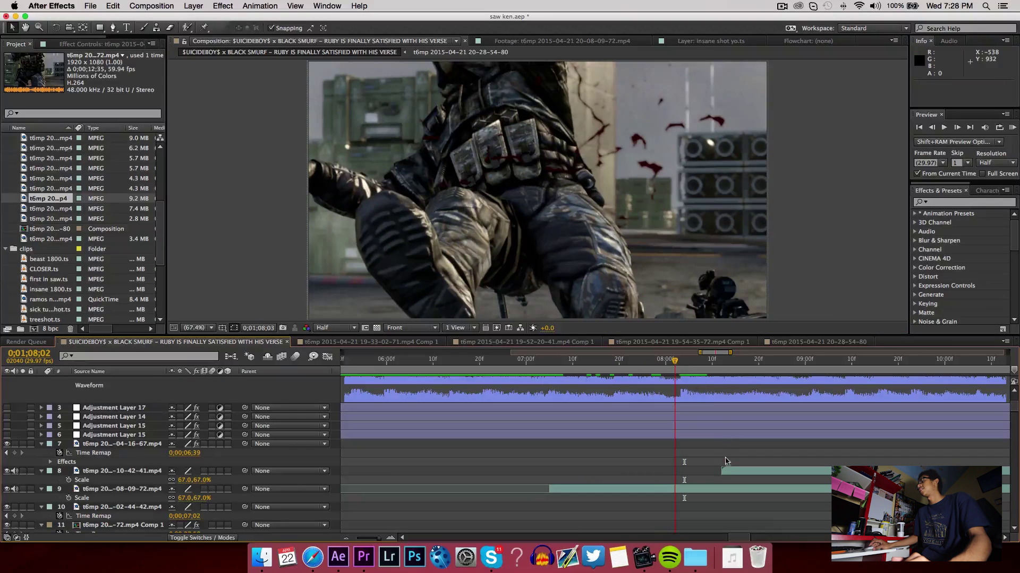
drag(732, 473, 606, 473)
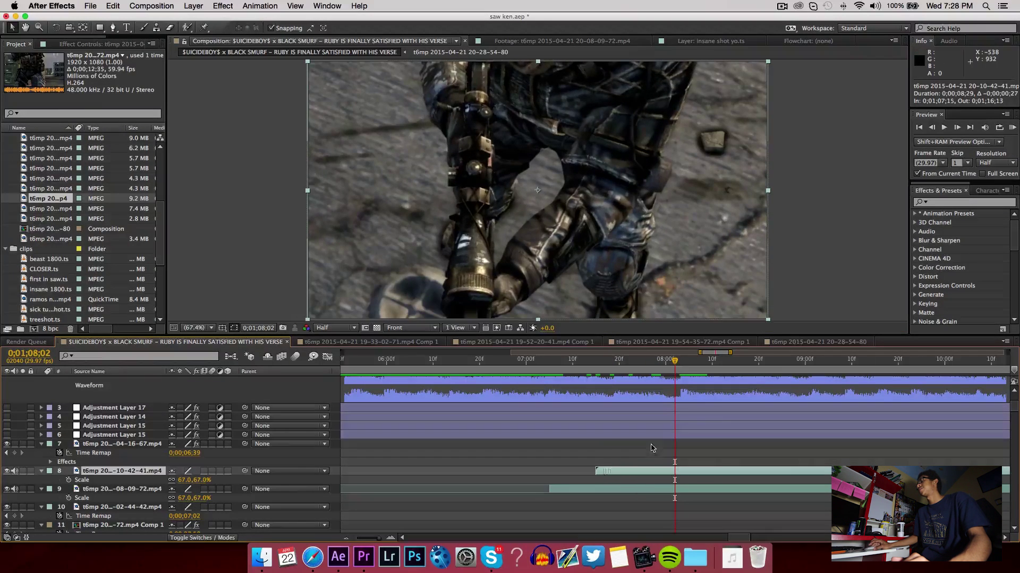
click(678, 365)
scroll(714, 419, up, 2)
scroll(715, 419, right, 1)
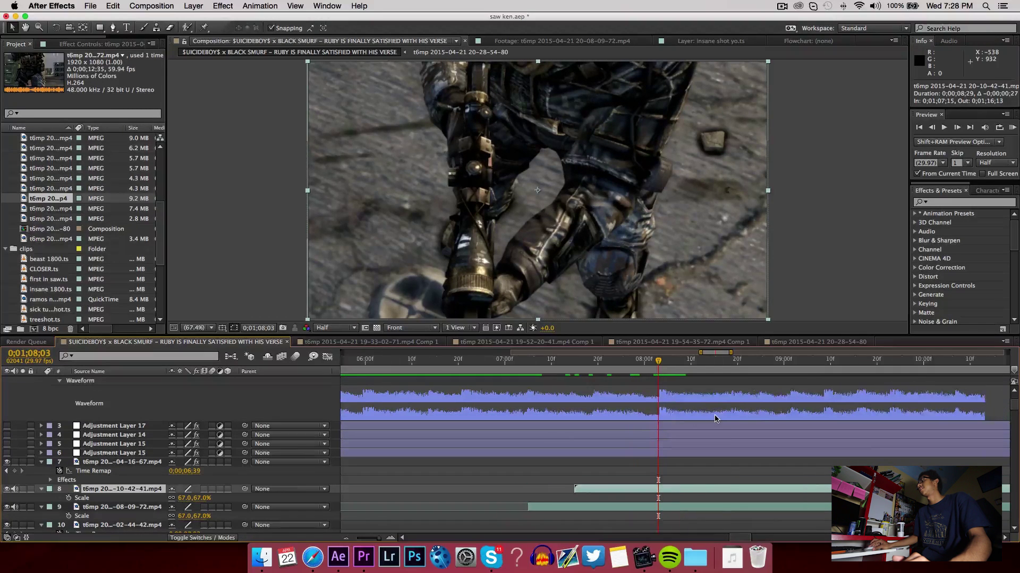
scroll(715, 419, down, 1)
drag(770, 483, 6, 483)
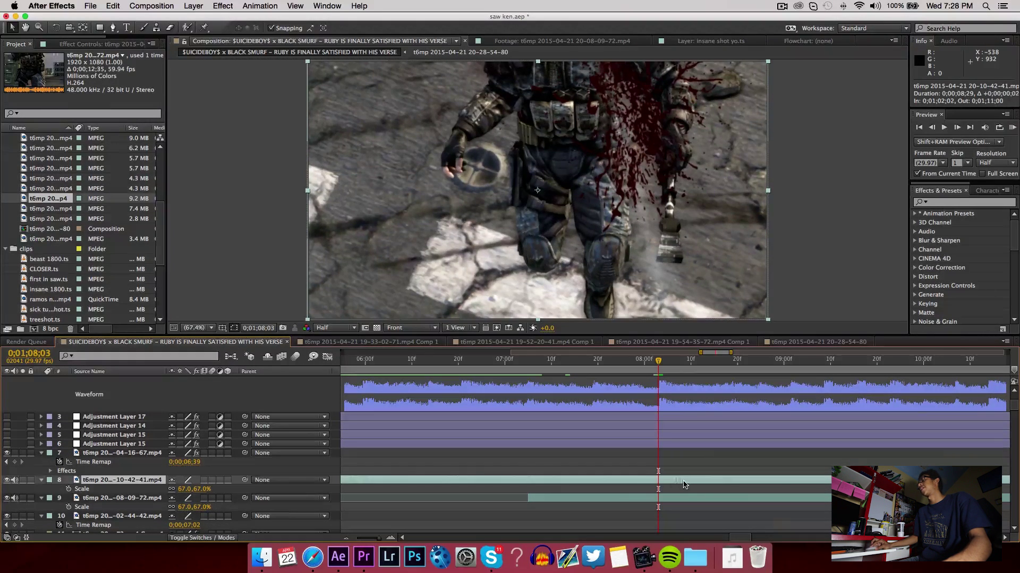
Split the 20-10-42-41 layer at 0;01;08;03 and delete the part before the cut
key(super+shift+d)
click(670, 489)
click(652, 489)
key(Delete)
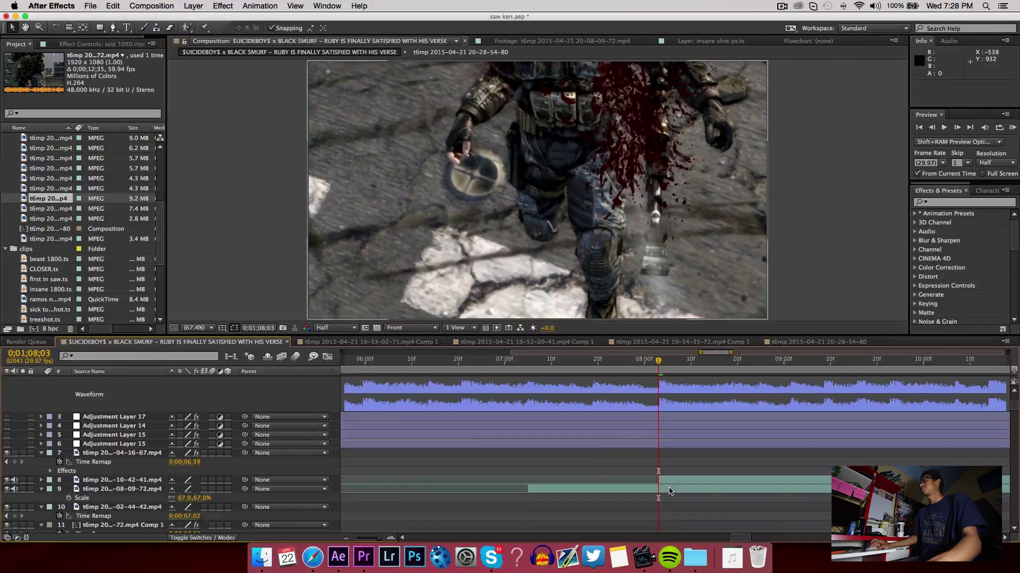
Split the 20-08-09-72 layer at 0;01;08;03 and delete the part after the cut
click(669, 490)
key(super+shift+d)
key(Delete)
Split the 20-10-42-41 layer at 0;01;09;01 and delete the part after the cut
scroll(704, 457, right, 3)
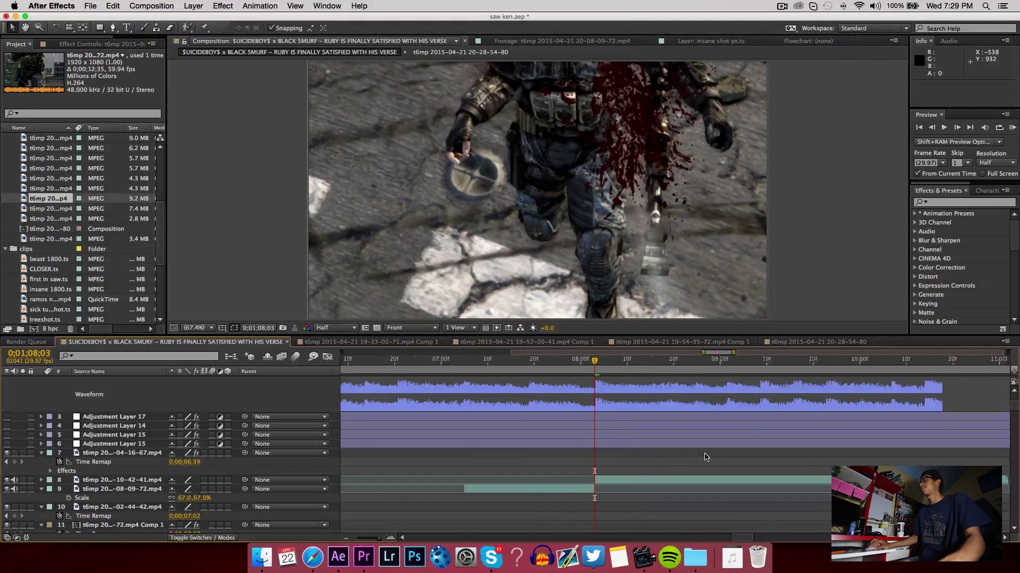
scroll(705, 457, right, 1)
drag(680, 363, 703, 416)
click(721, 481)
key(super+shift+d)
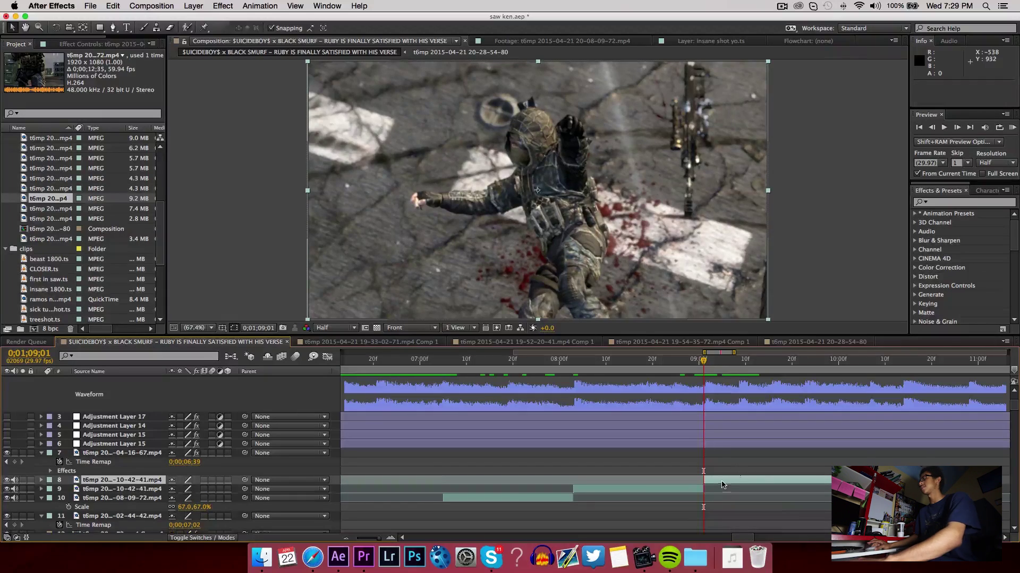
key(Delete)
Mute the audio of the 20-10-42-41 and 20-08-09-72 layers and move the current time to 0;01;07;05
drag(697, 366, 723, 373)
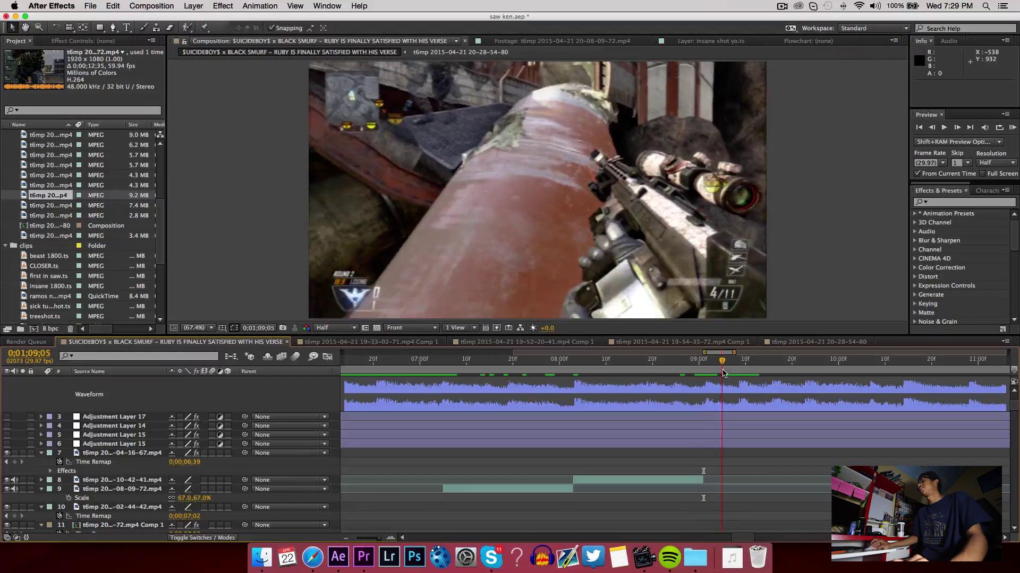
click(89, 481)
shift+click(93, 489)
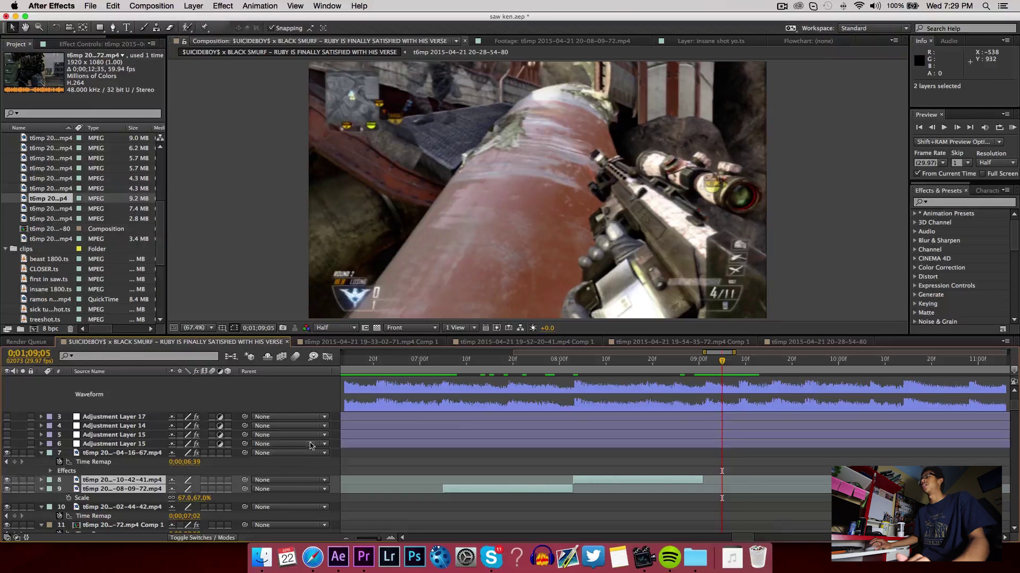
click(444, 366)
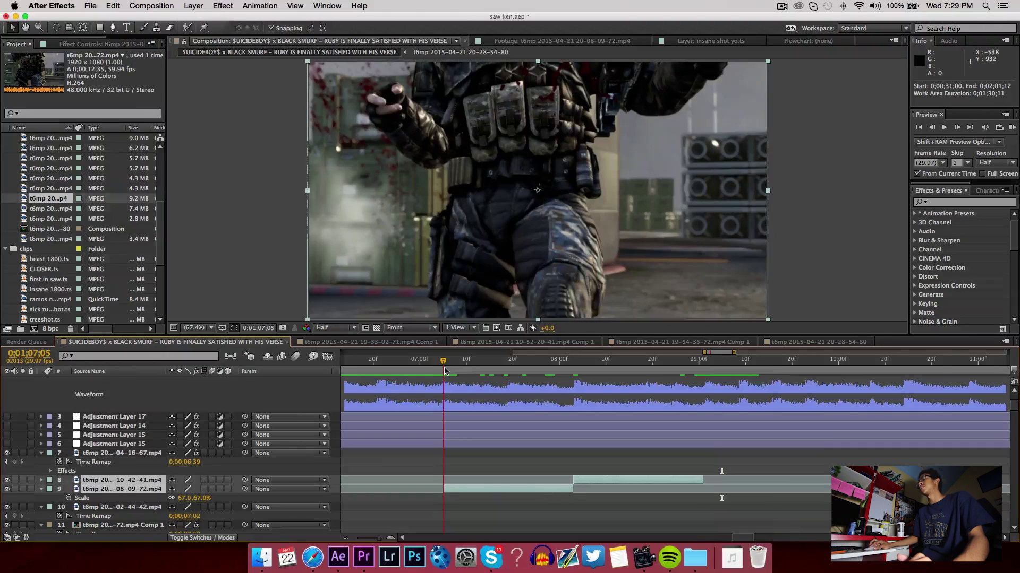
scroll(468, 377, left, 3)
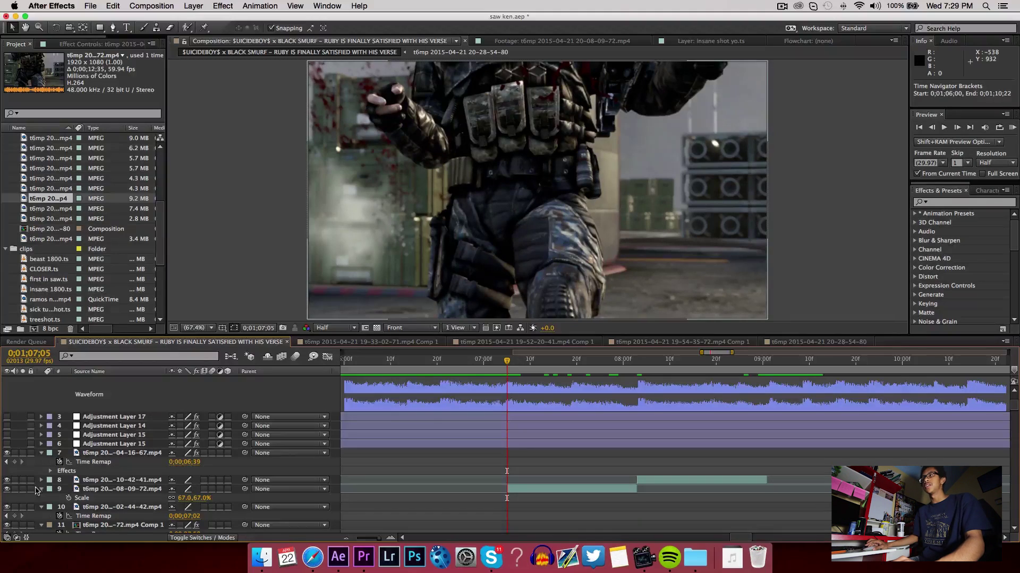
scroll(632, 391, left, 3)
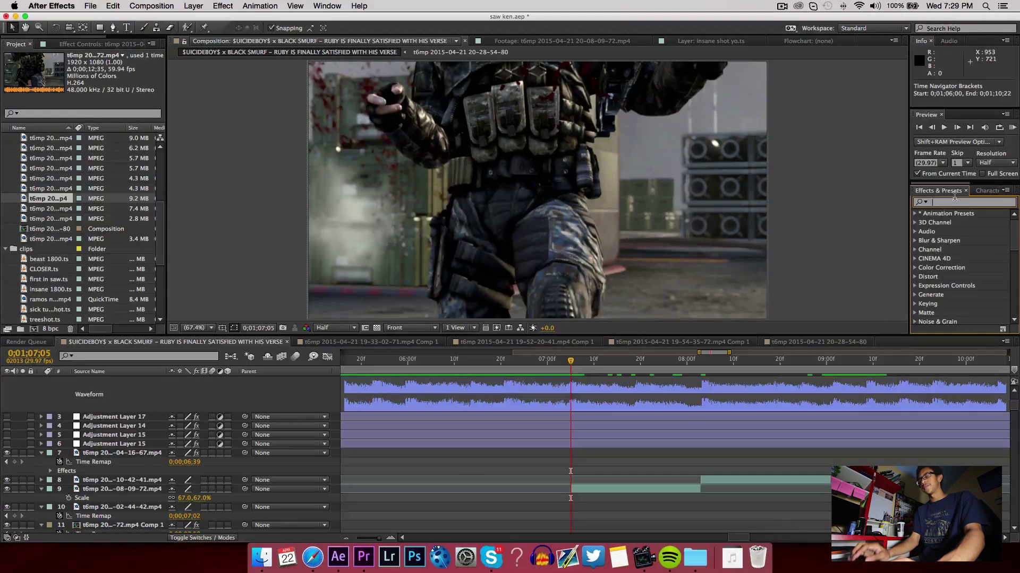
Enable time remapping on the 20-08-09-72 and 20-10-42-41 layers
click(584, 488)
right_click(590, 489)
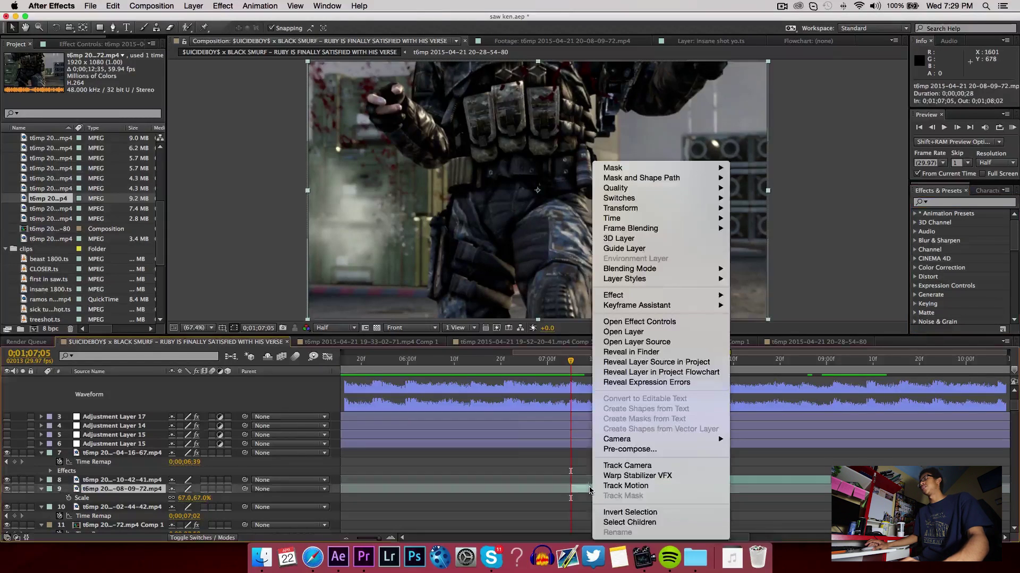
mouse_move(641, 219)
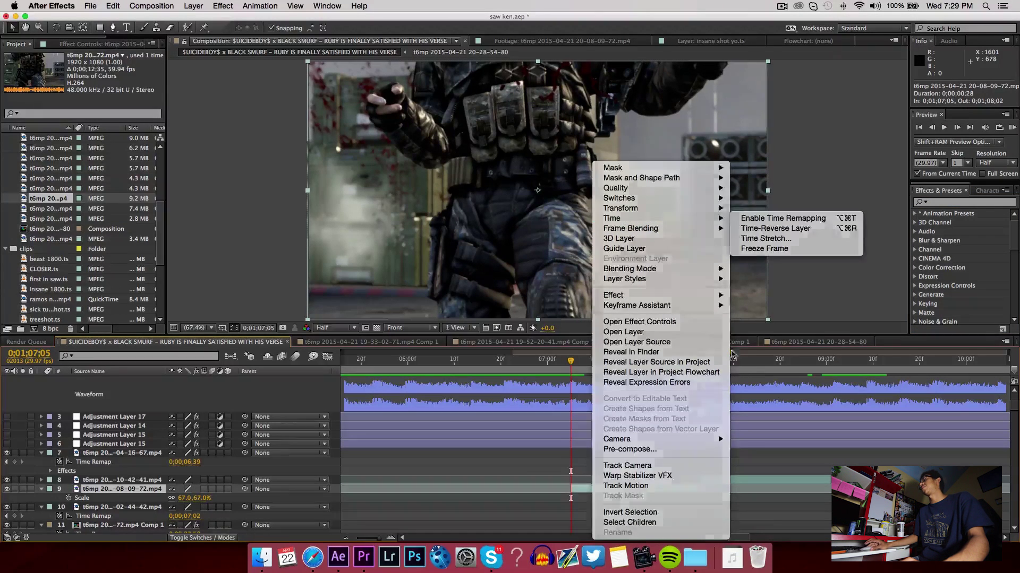
click(770, 219)
right_click(705, 481)
mouse_move(765, 219)
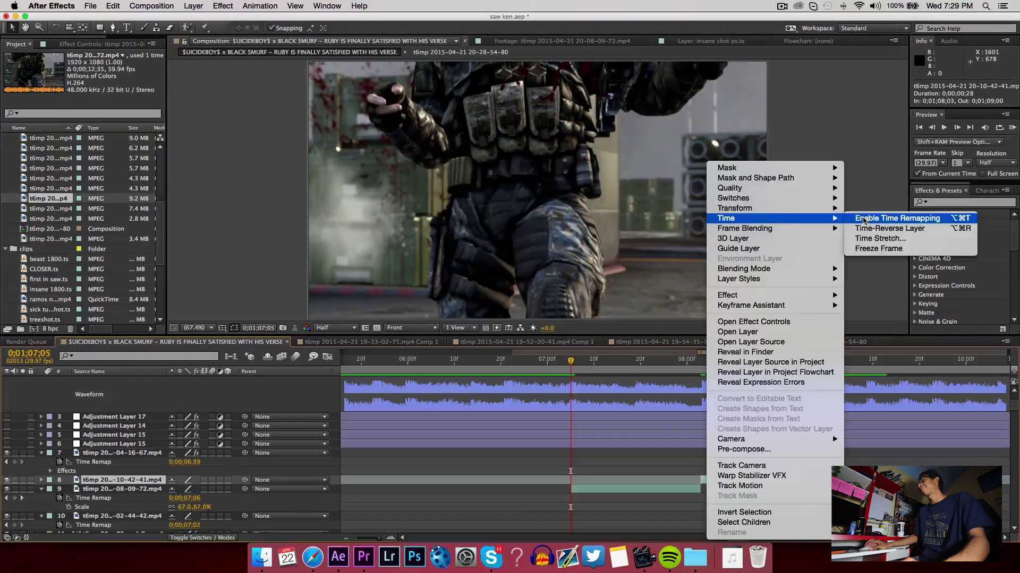
click(870, 219)
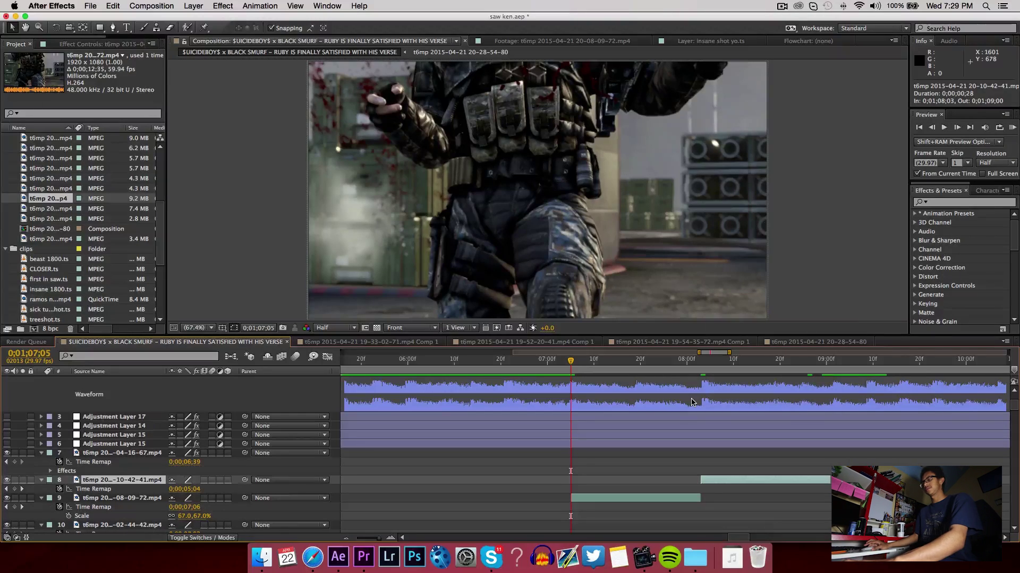
Add Time Remap keyframes to the 20-10-42-41 layer at 0;01;07;05 and 0;01;08;03
key(=)
scroll(692, 403, right, 2)
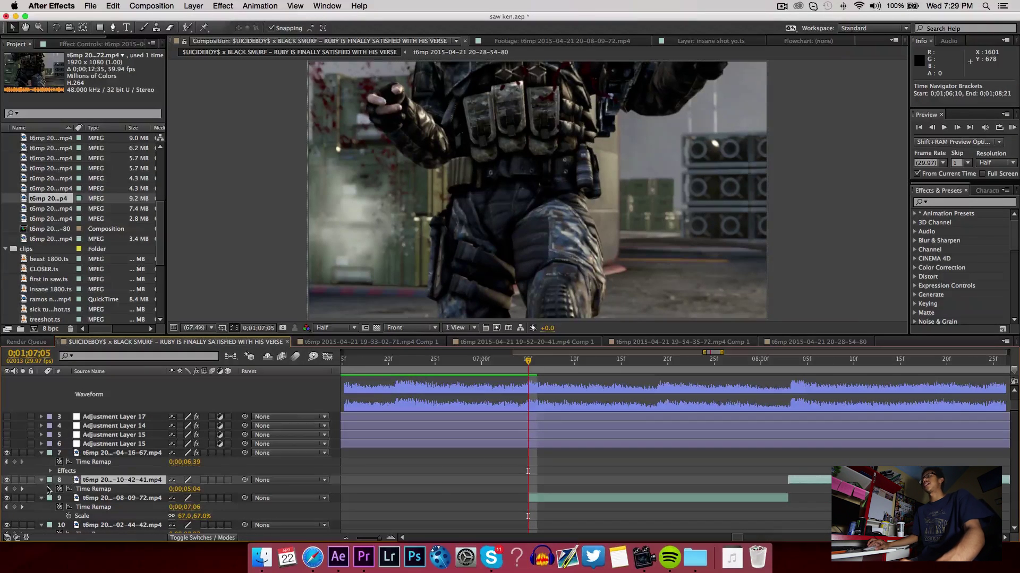
click(16, 489)
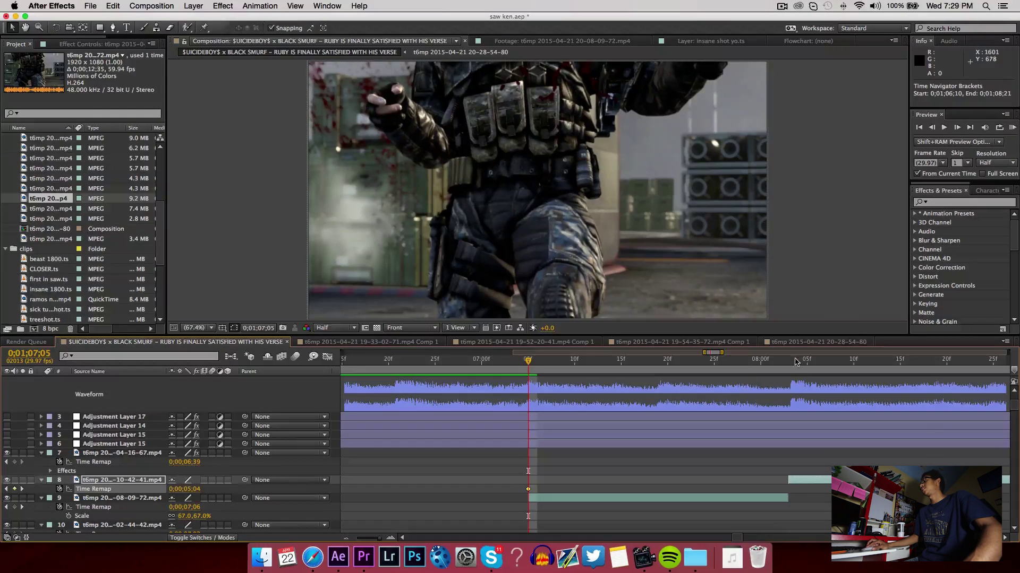
click(790, 360)
click(15, 489)
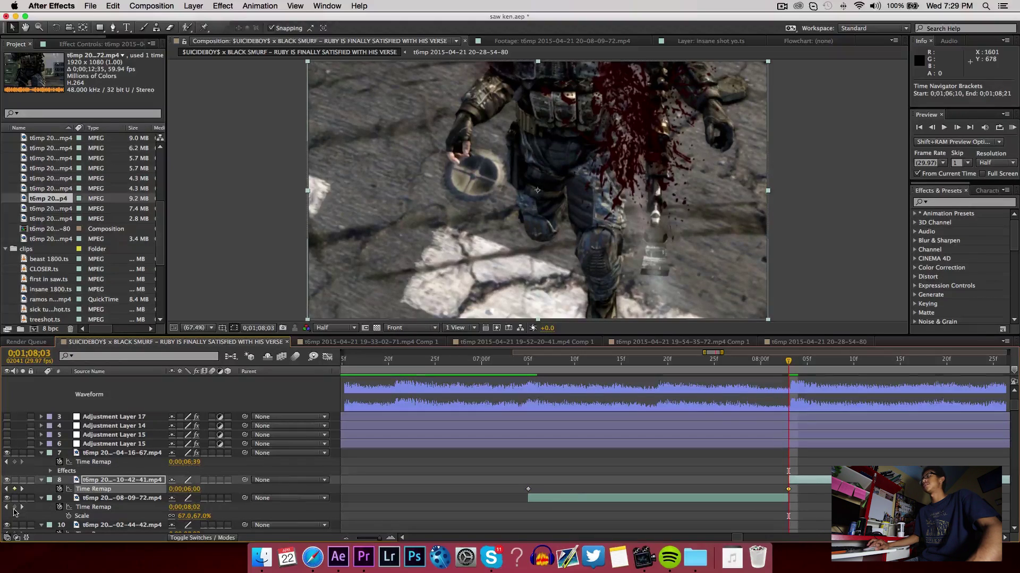
Add Time Remap keyframes to the 20-08-09-72 layer at 0;01;08;03 and 0;01;07;05
click(14, 507)
click(526, 363)
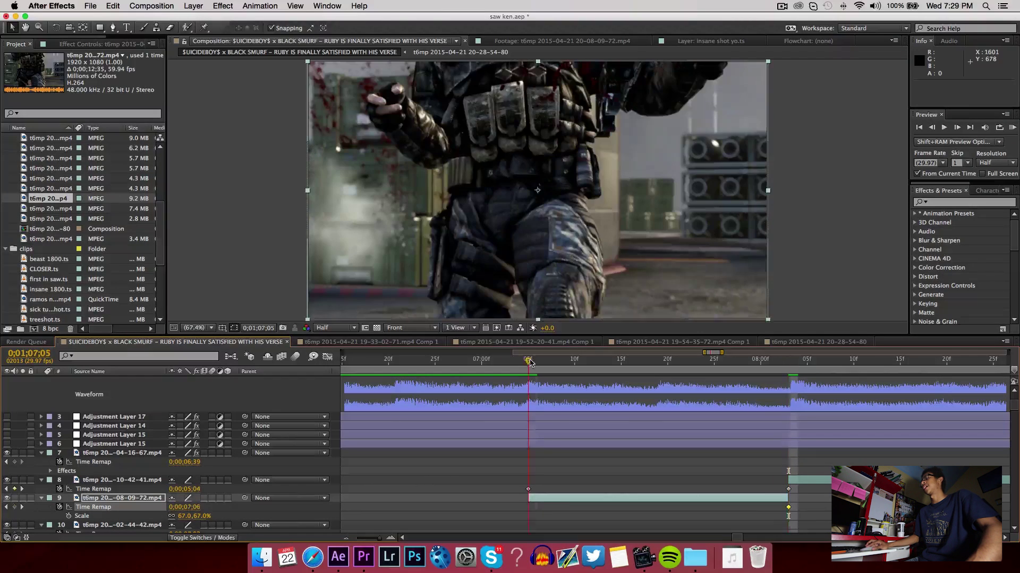
click(15, 508)
Delete the 20-10-42-41 layer's Time Remap keyframe at 0;01;07;05 and return the current time there
scroll(674, 446, right, 2)
click(984, 365)
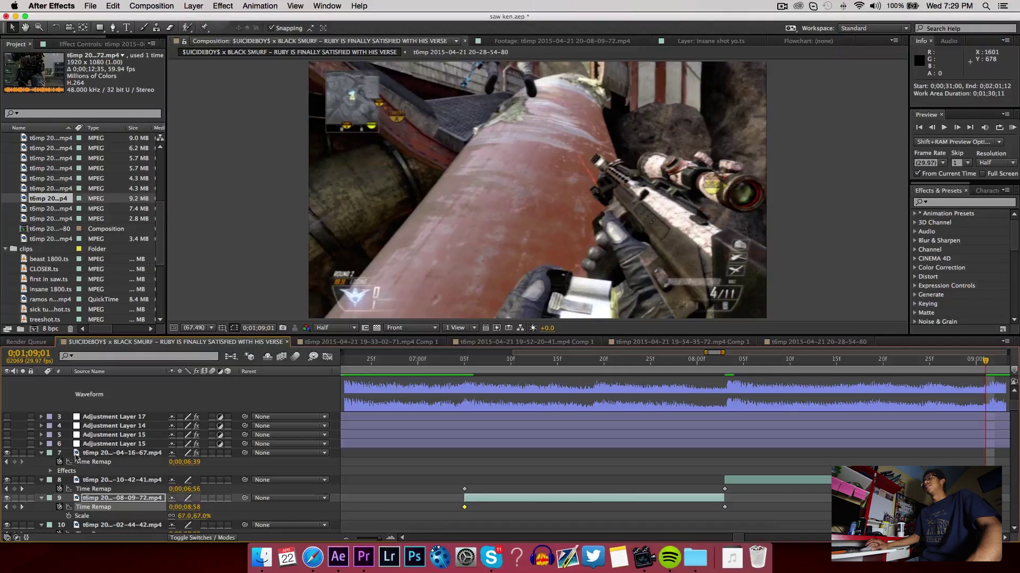
click(464, 489)
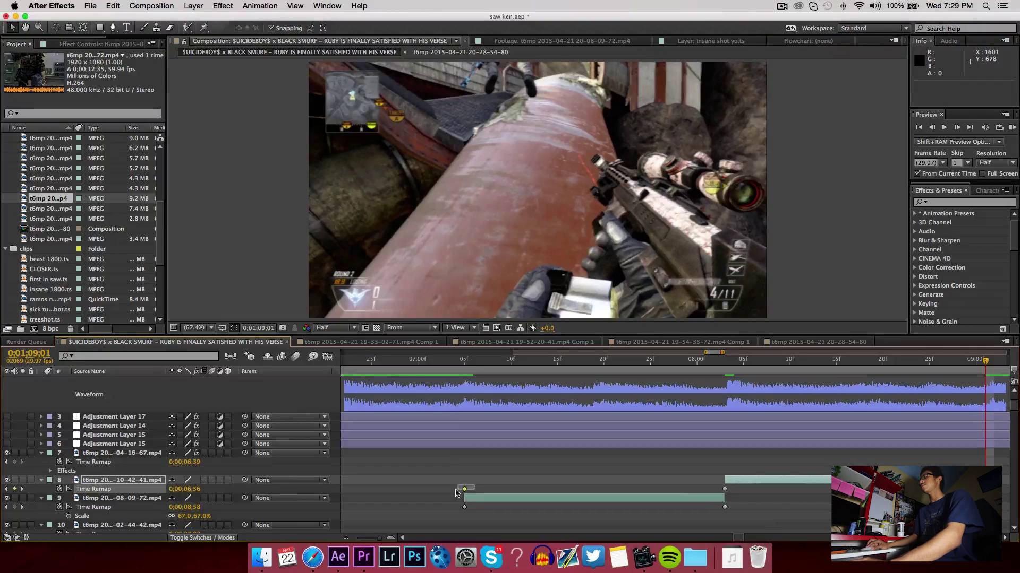
key(Delete)
click(464, 362)
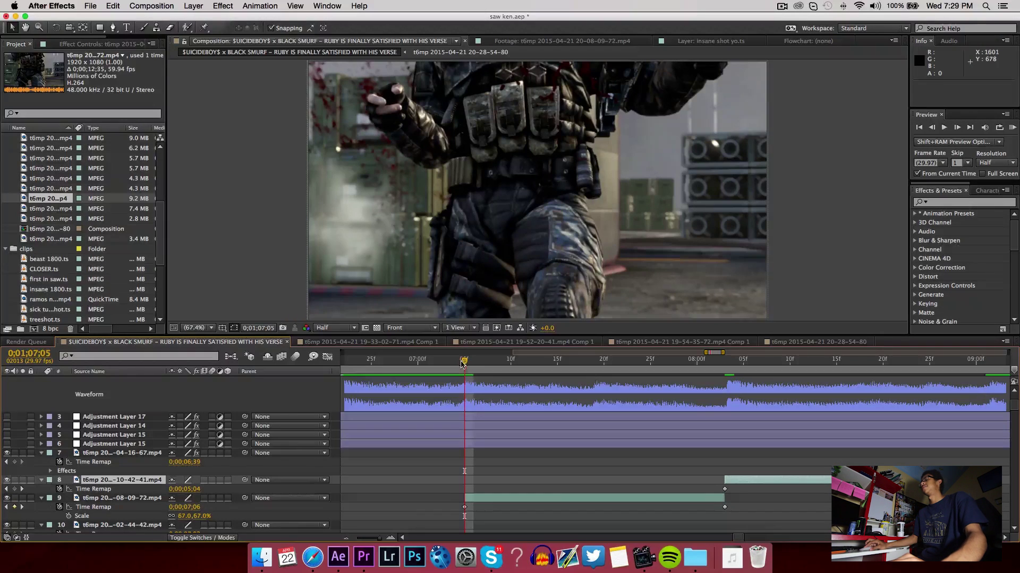
Apply Easy Ease to all Time Remap keyframes of the 20-10-42-41 and 20-08-09-72 layers
scroll(725, 470, right, 3)
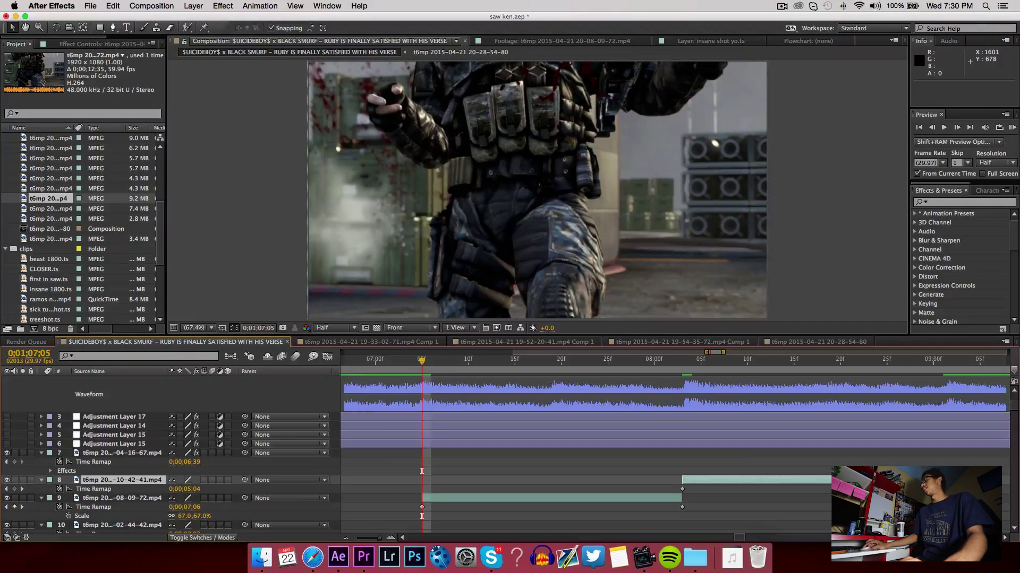
mouse_move(831, 484)
mouse_down()
mouse_move(624, 518)
mouse_move(401, 528)
mouse_up()
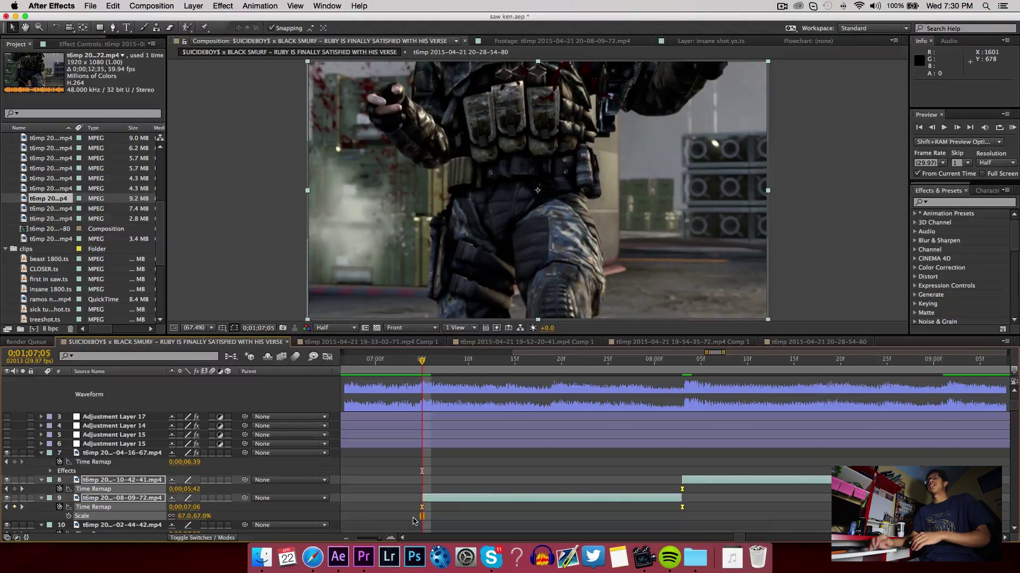
click(446, 408)
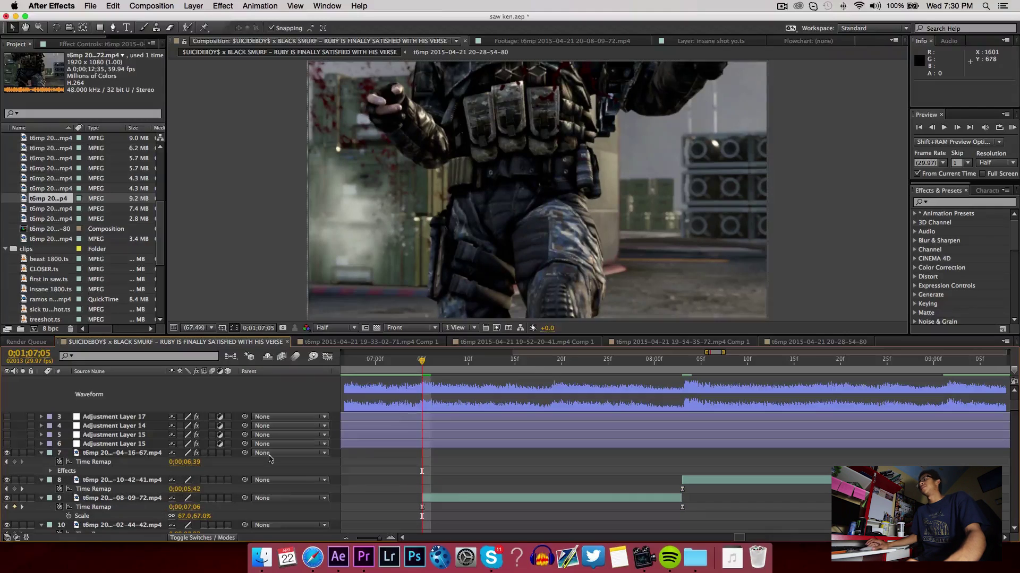
Show the 20-08-09-72 layer's Time Remap curve in the Graph Editor with both keyframes in view
click(92, 508)
click(327, 357)
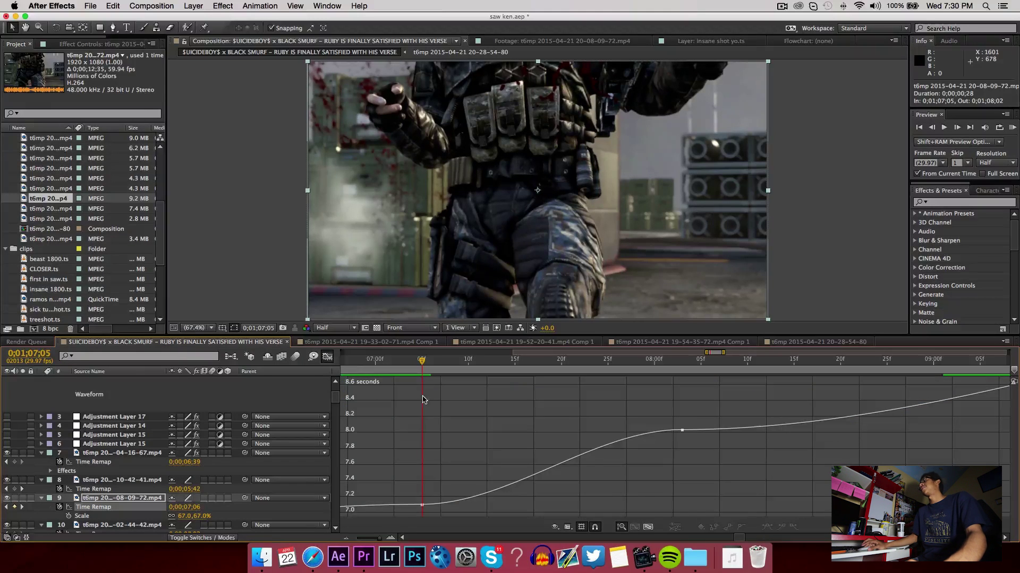
scroll(479, 402, left, 5)
scroll(483, 402, left, 2)
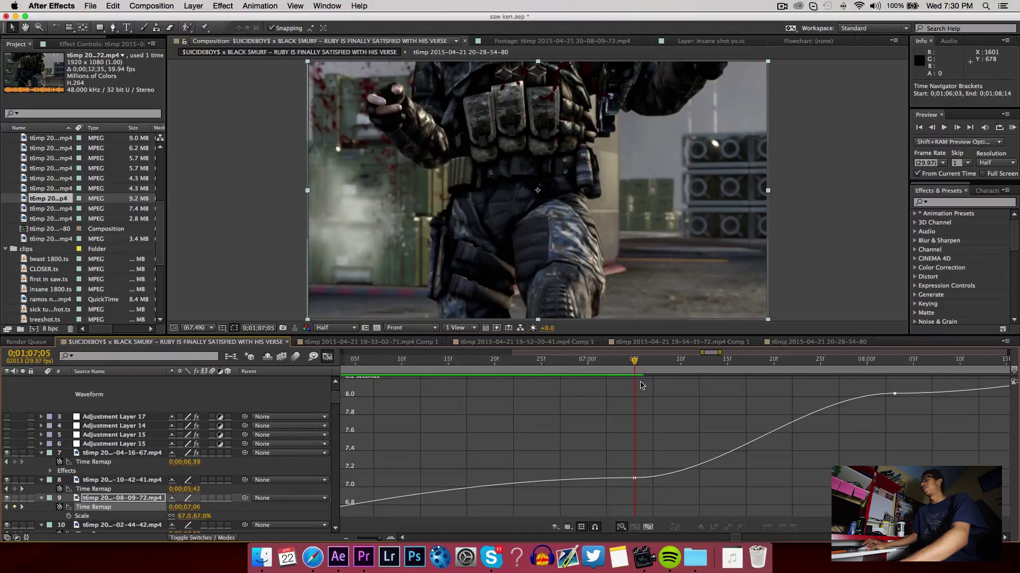
scroll(656, 392, right, 5)
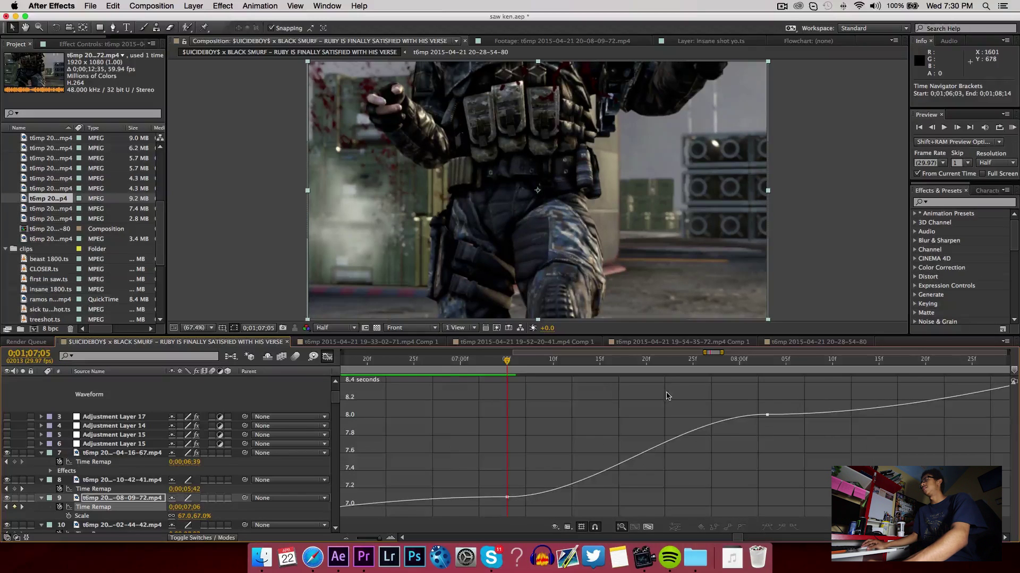
scroll(668, 396, left, 3)
scroll(669, 396, right, 6)
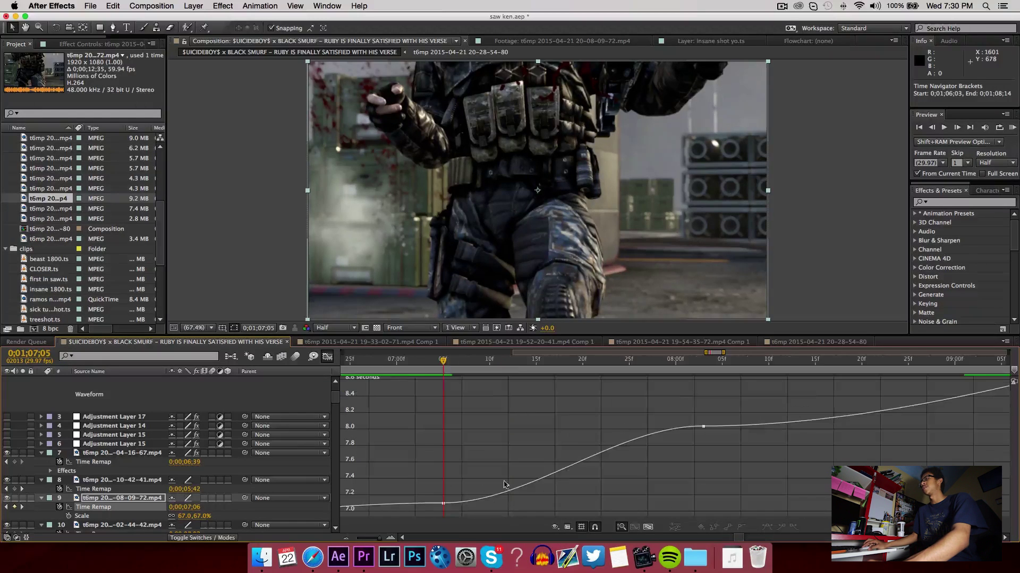
Steepen both ends of the Time Remap curve by raising the first keyframe's outgoing handle (speed about 12.75) and lowering the second keyframe's incoming handle
click(441, 502)
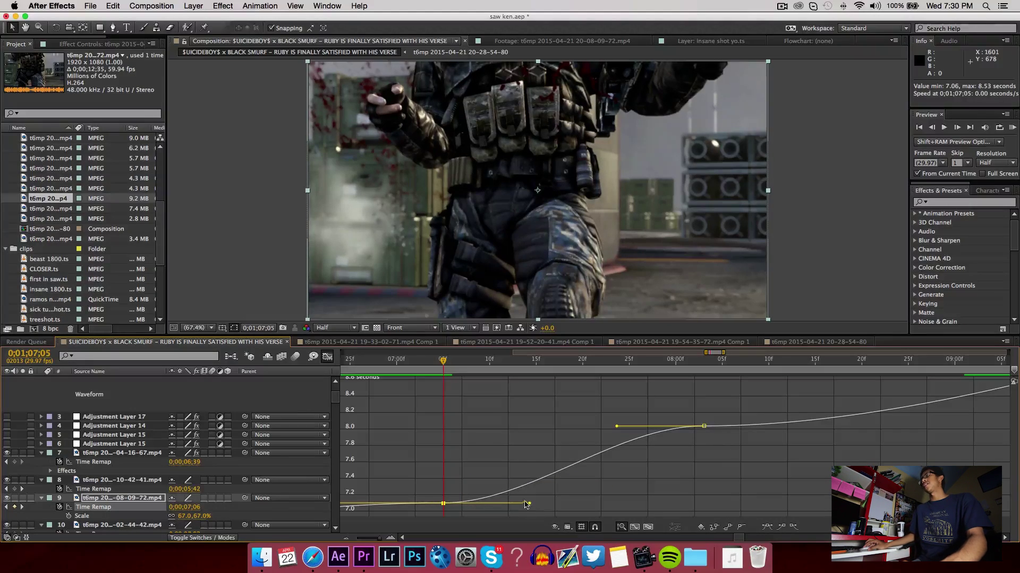
click(531, 503)
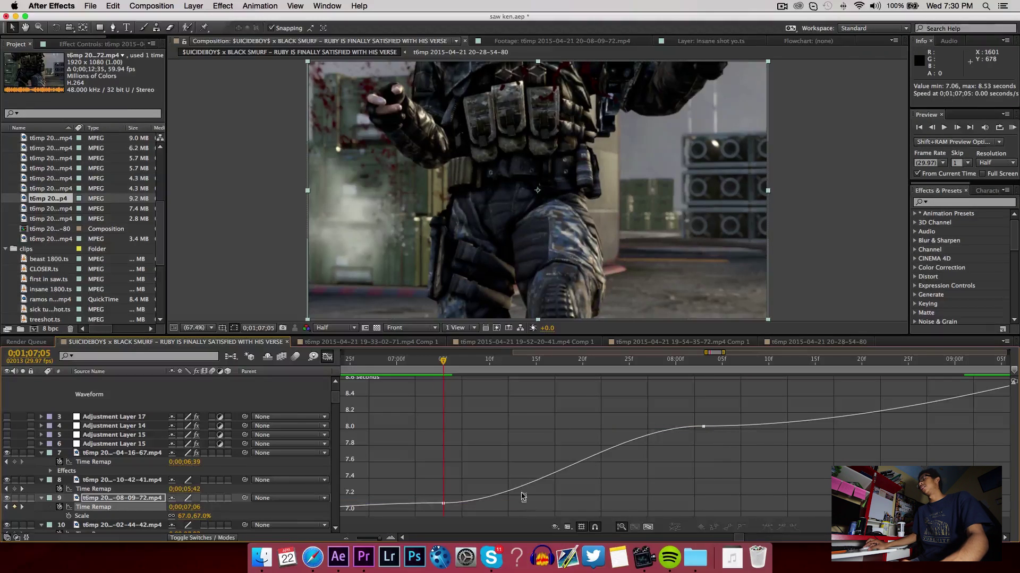
click(443, 504)
drag(530, 503, 455, 431)
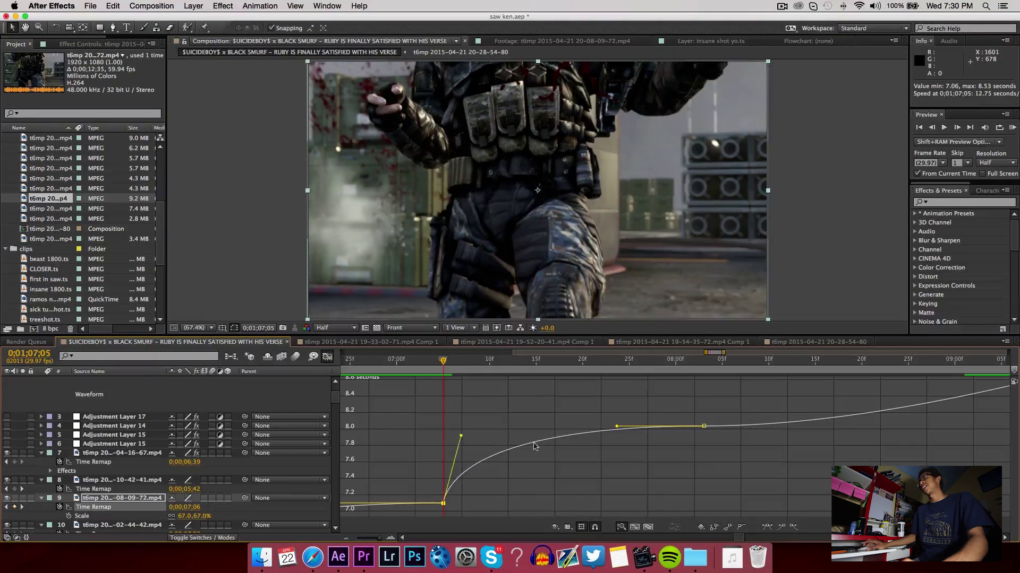
mouse_move(613, 434)
drag(615, 427, 697, 502)
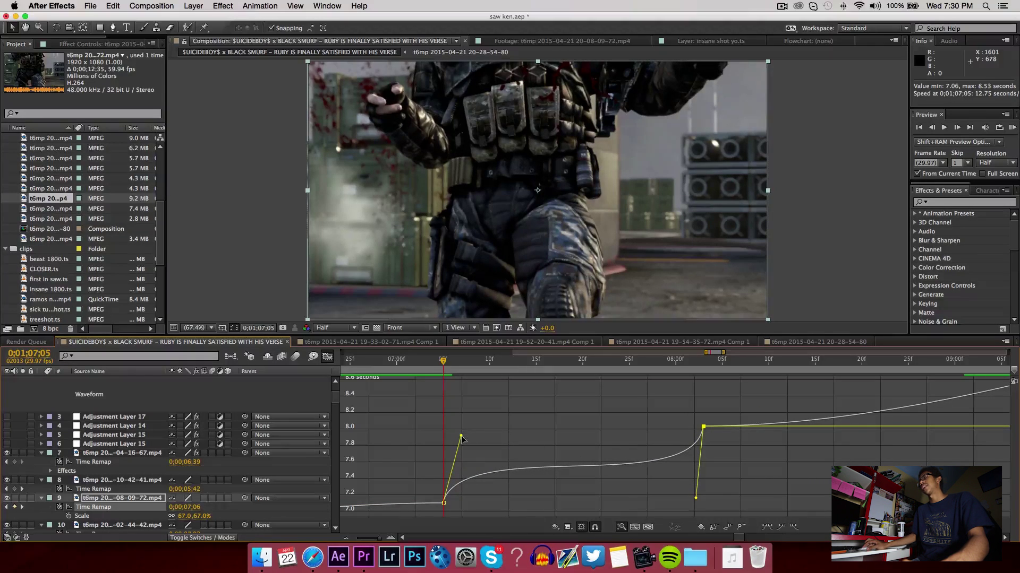
Soften the 20-08-09-72 Time Remap curve slightly, lowering the first keyframe's outgoing speed to about 11.14 and raising the second's incoming handle
drag(462, 439, 463, 444)
drag(696, 497, 695, 490)
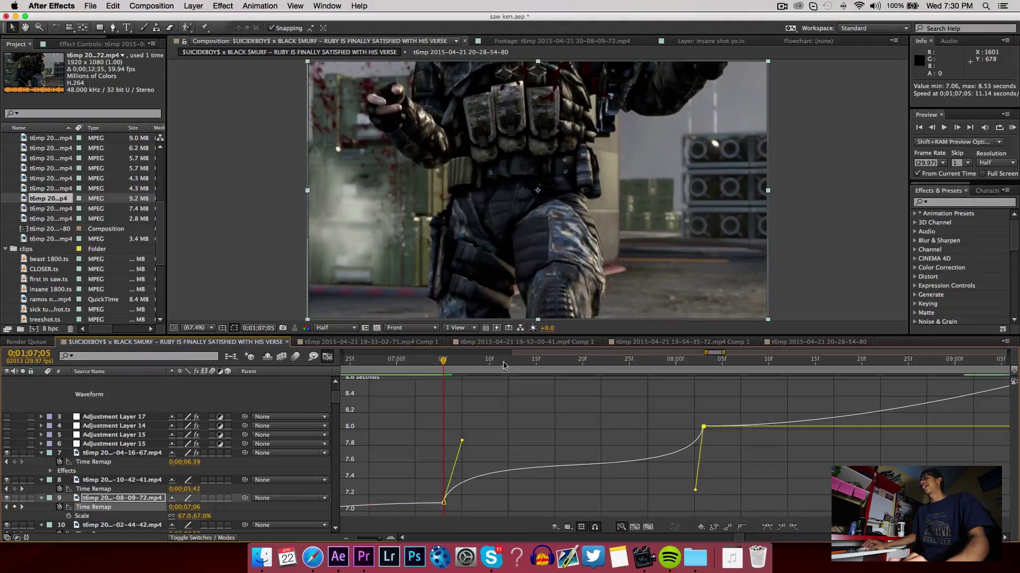
click(398, 361)
drag(401, 365, 453, 370)
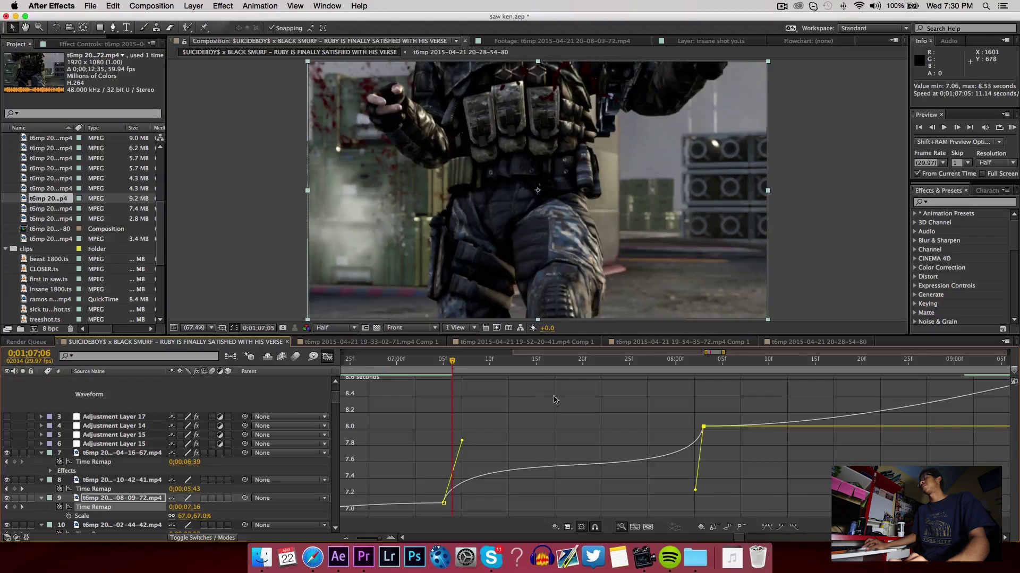
Steepen both ends of the 20-10-42-41 layer's Time Remap curve by raising the first keyframe's outgoing handle and lowering the second's incoming handle
click(123, 489)
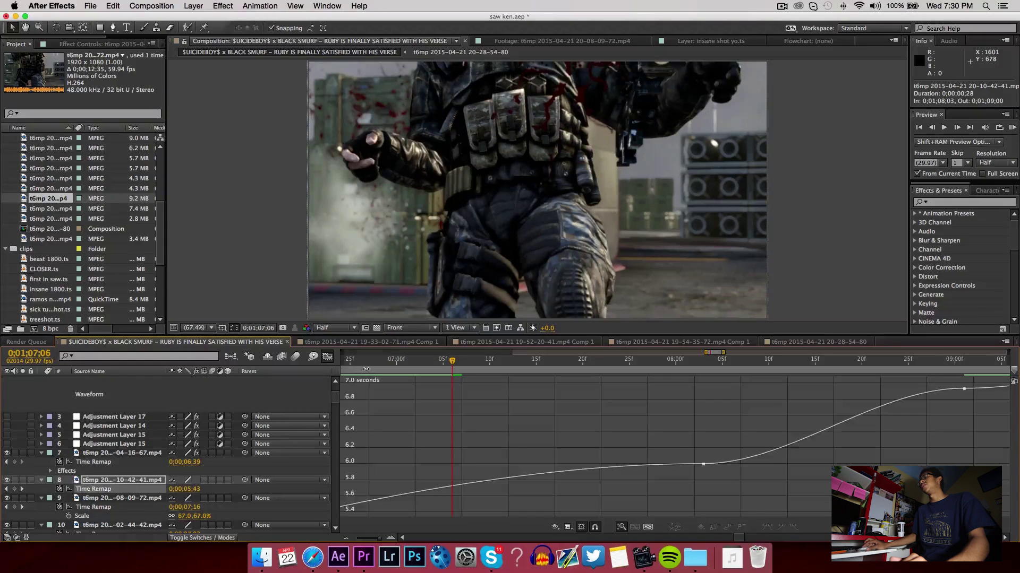
scroll(699, 425, right, 3)
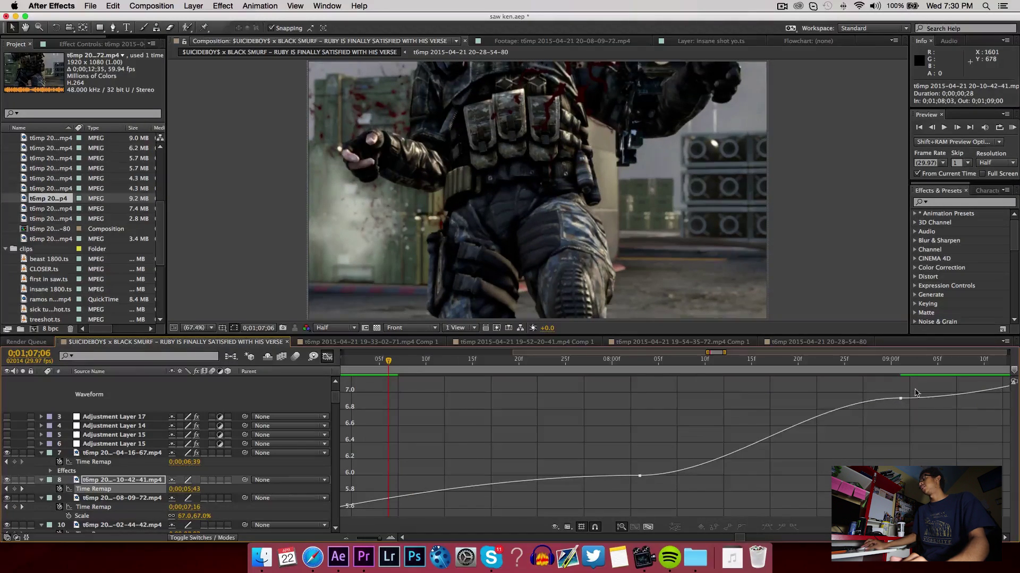
drag(915, 393, 616, 509)
click(665, 478)
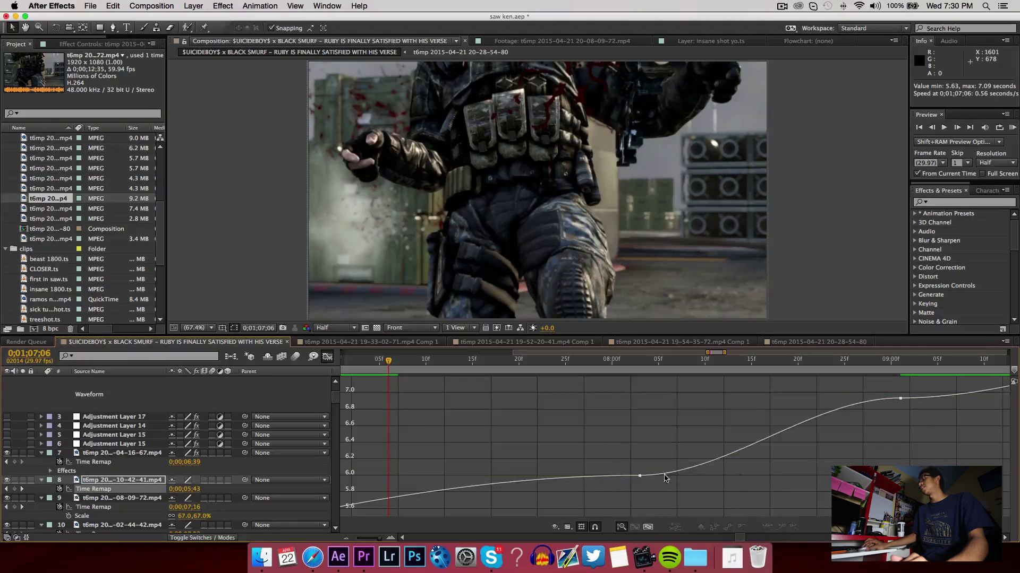
drag(725, 476, 674, 423)
drag(813, 398, 892, 474)
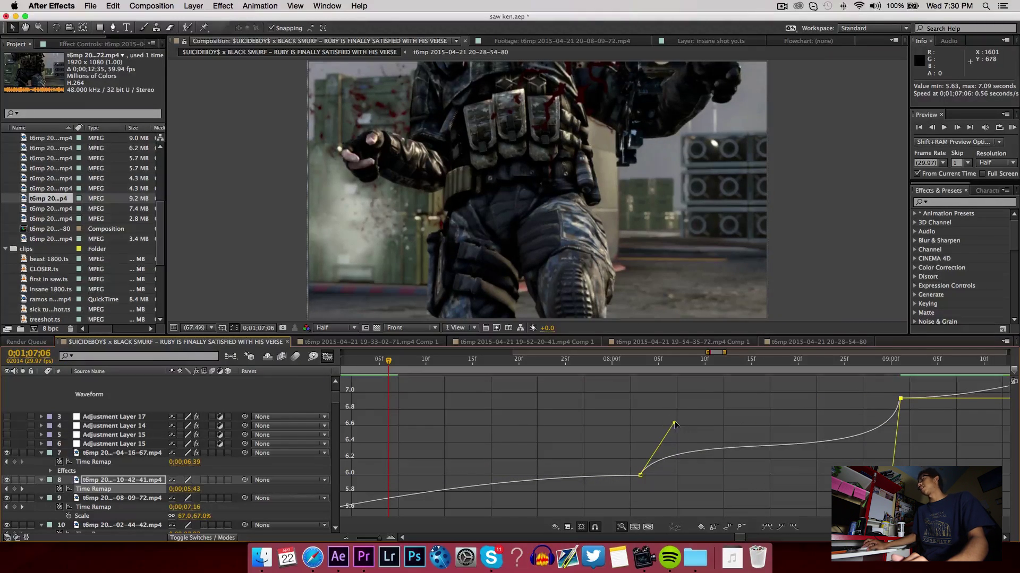
drag(673, 423, 674, 407)
drag(892, 474, 890, 466)
drag(674, 406, 673, 415)
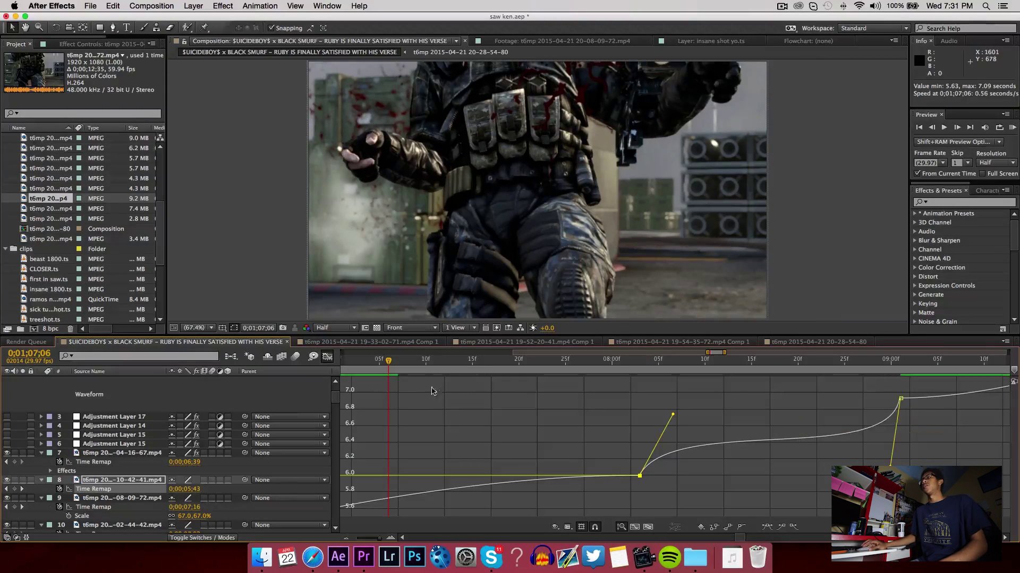
Leave the Graph Editor and RAM-preview the two remapped cinematic clips from 0;01;06;20
click(327, 356)
click(1012, 127)
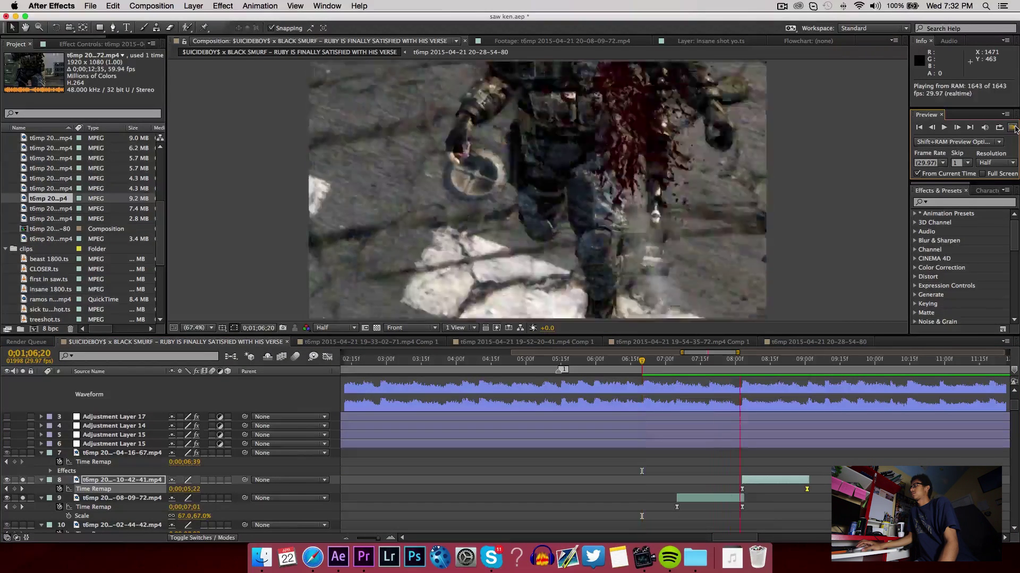
key(space)
drag(642, 361, 777, 389)
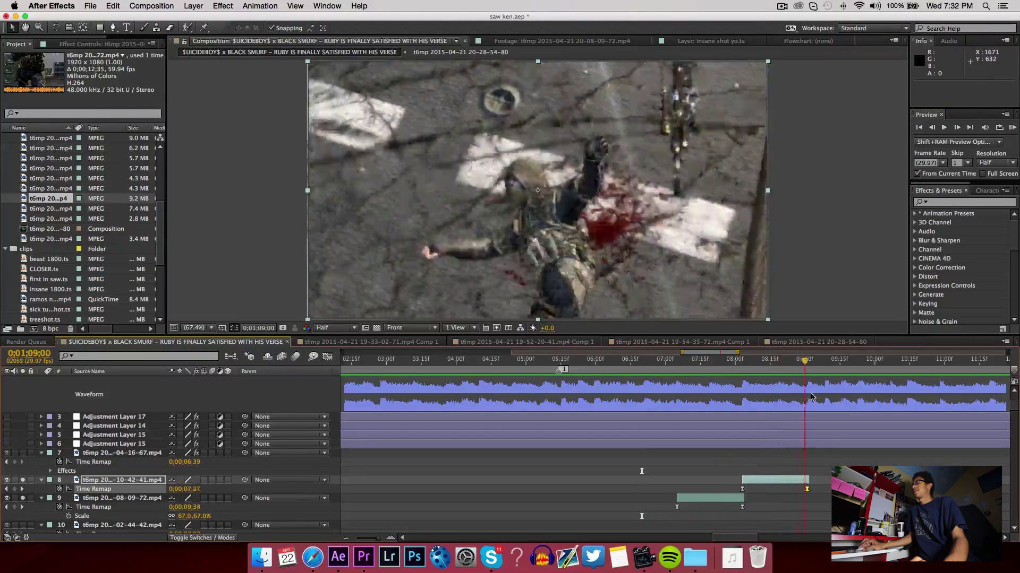
click(676, 360)
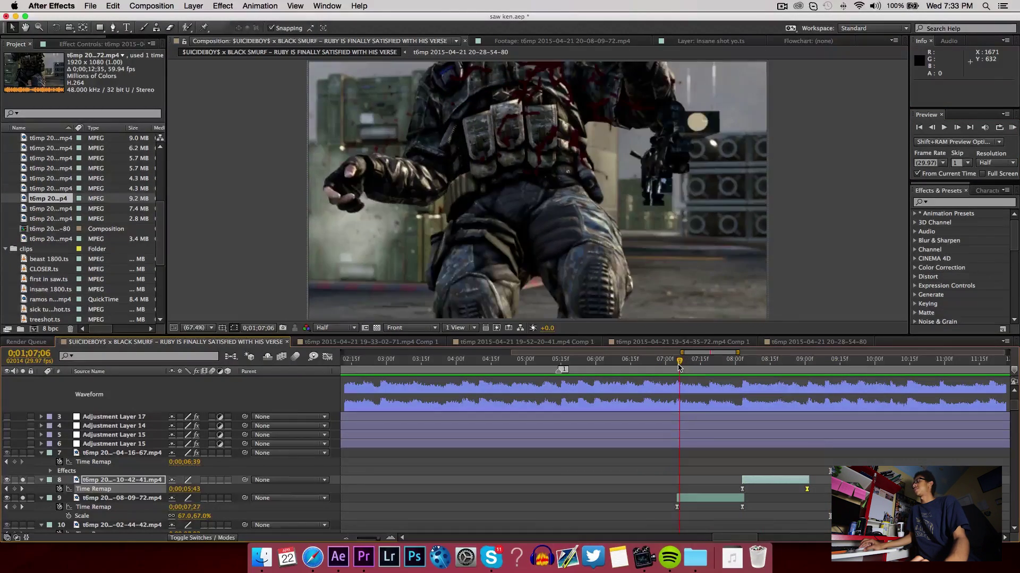
Pre-compose the 20-08-09-72 layer, leaving all attributes in the main composition, and open the new composition
right_click(692, 500)
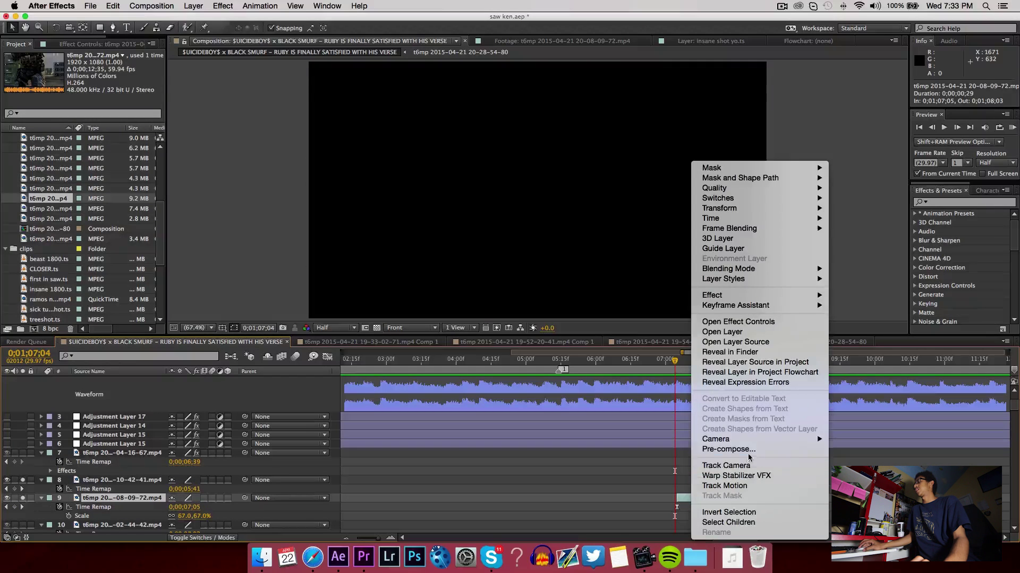
click(729, 450)
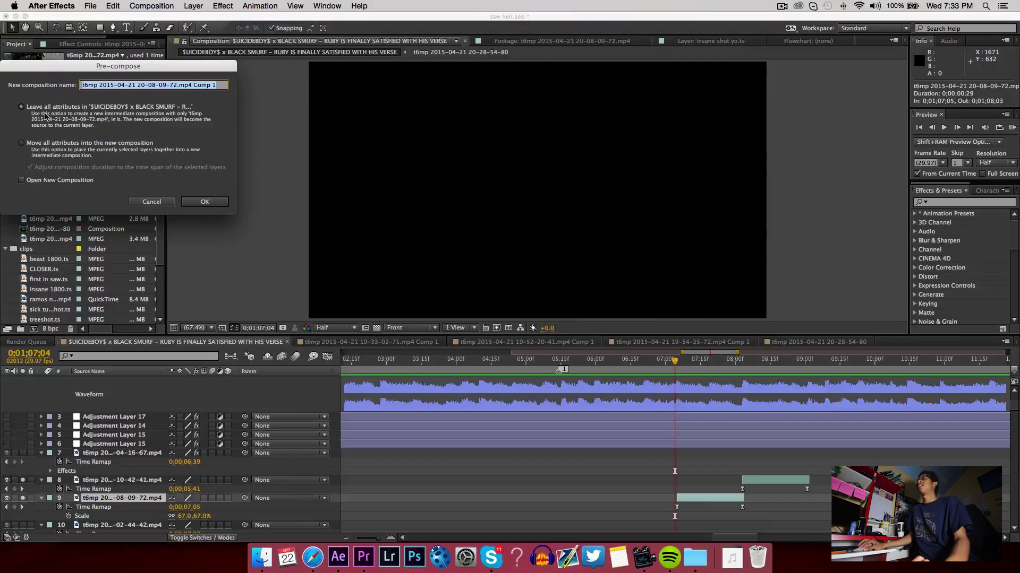
click(204, 202)
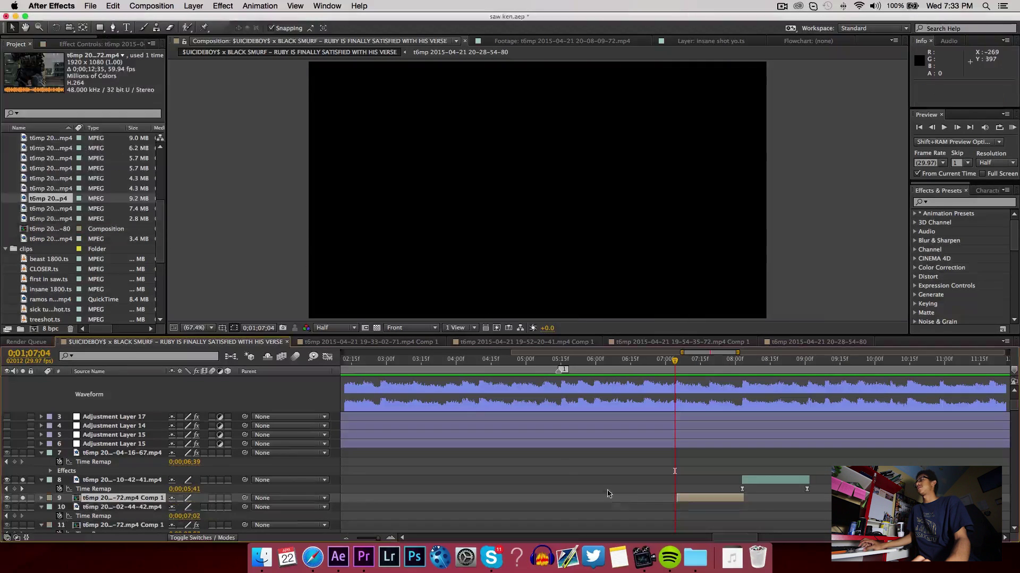
double_click(688, 503)
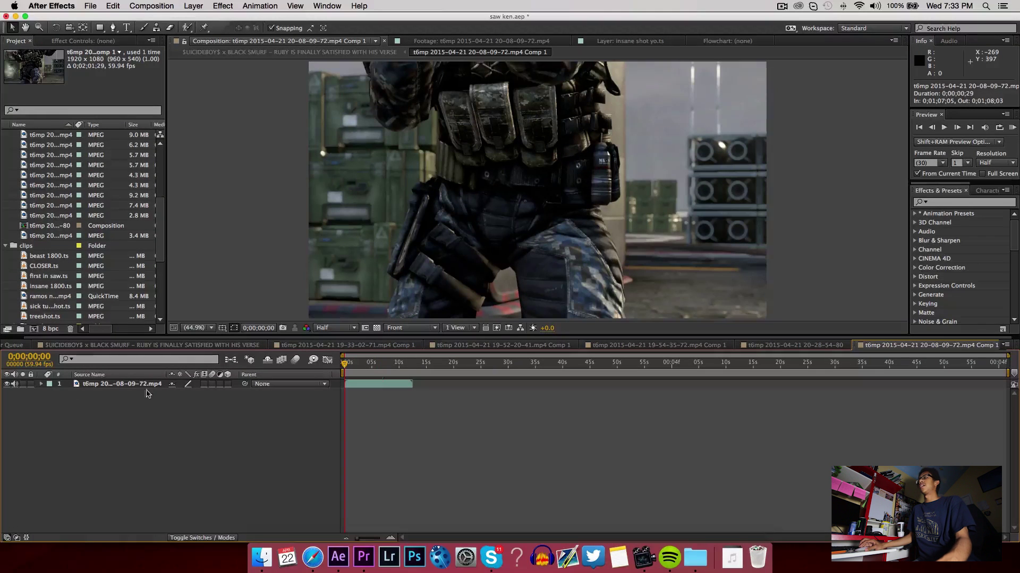
Add Scale (100%) and Rotation (0°) keyframes at the first frame of the 20-08-09-72 clip
click(143, 385)
key(r)
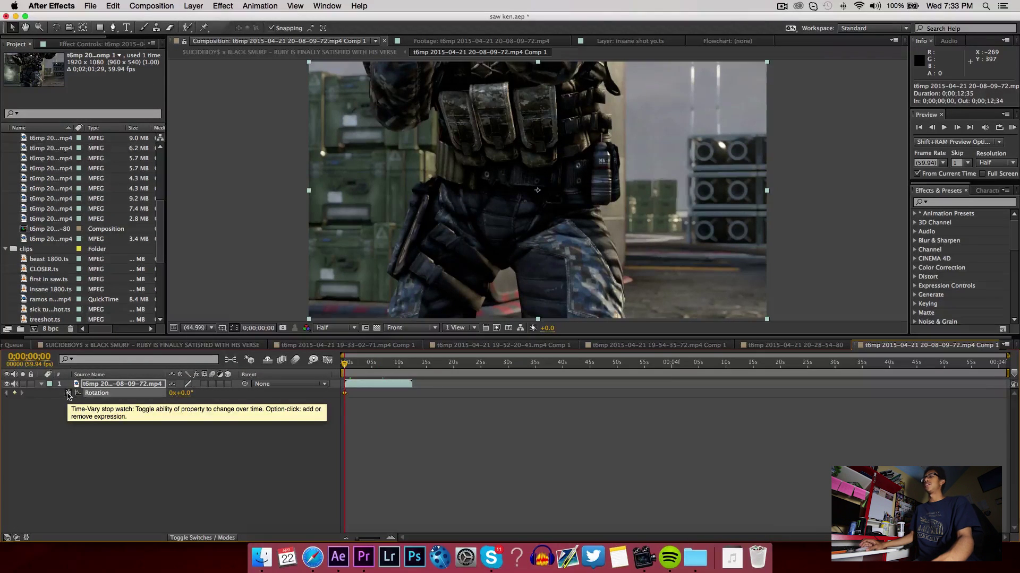
key(u)
Move the Scale and Rotation keyframes just past the end of the clip, to 0;00;12;42
key(=)
key(=)
click(545, 364)
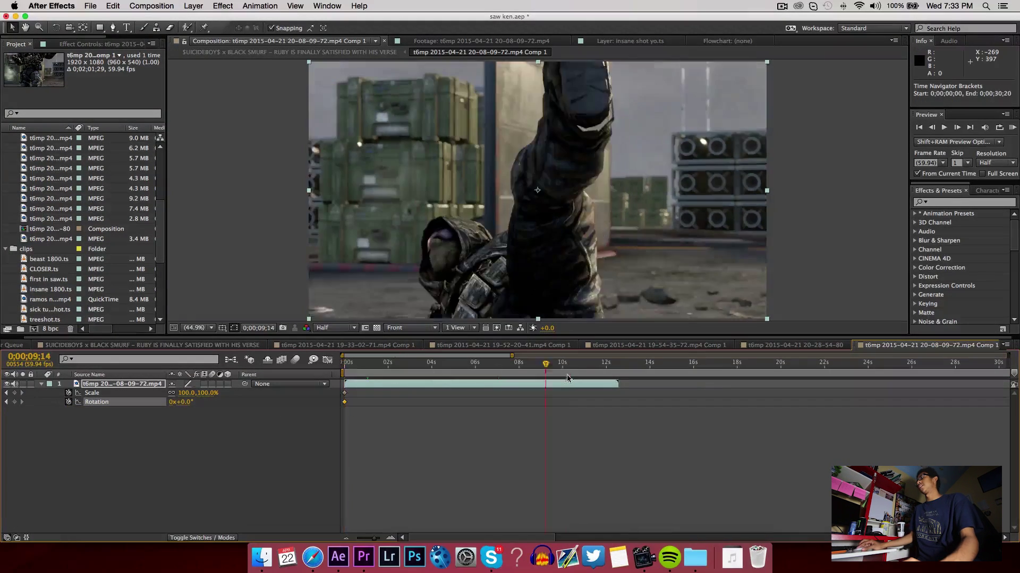
click(577, 363)
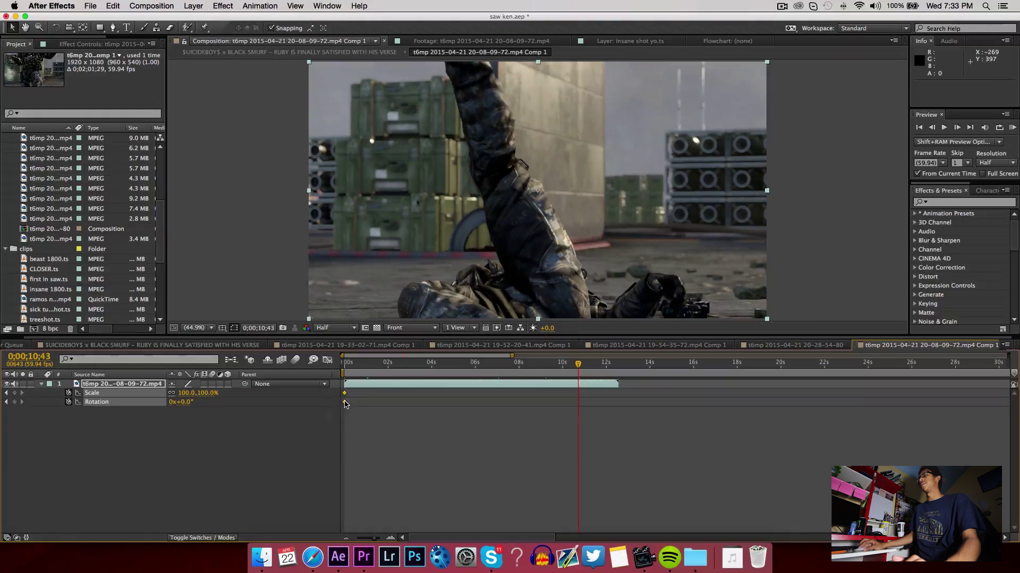
drag(346, 403, 578, 400)
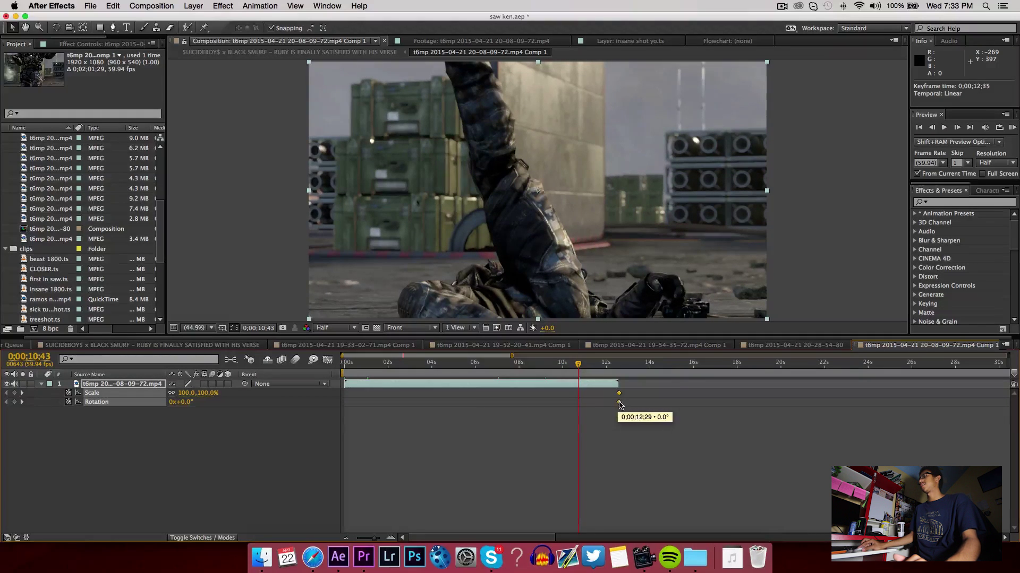
click(596, 406)
mouse_move(622, 399)
mouse_down()
mouse_move(614, 406)
mouse_move(622, 402)
mouse_up()
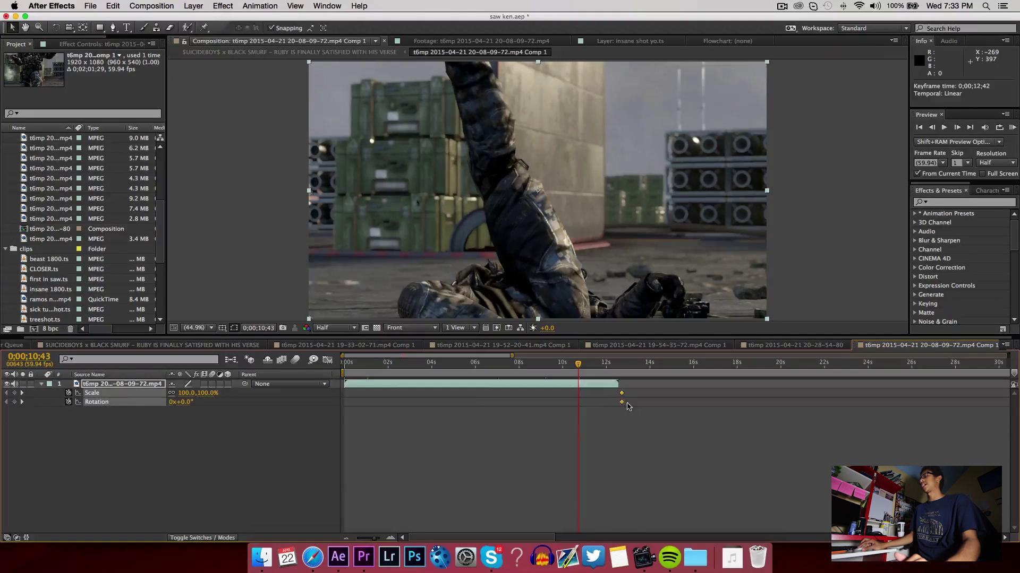
click(626, 407)
At the clip's first frame, set Scale to 159% and Rotation to -17°, and scrub through the resulting animation
drag(387, 365, 326, 366)
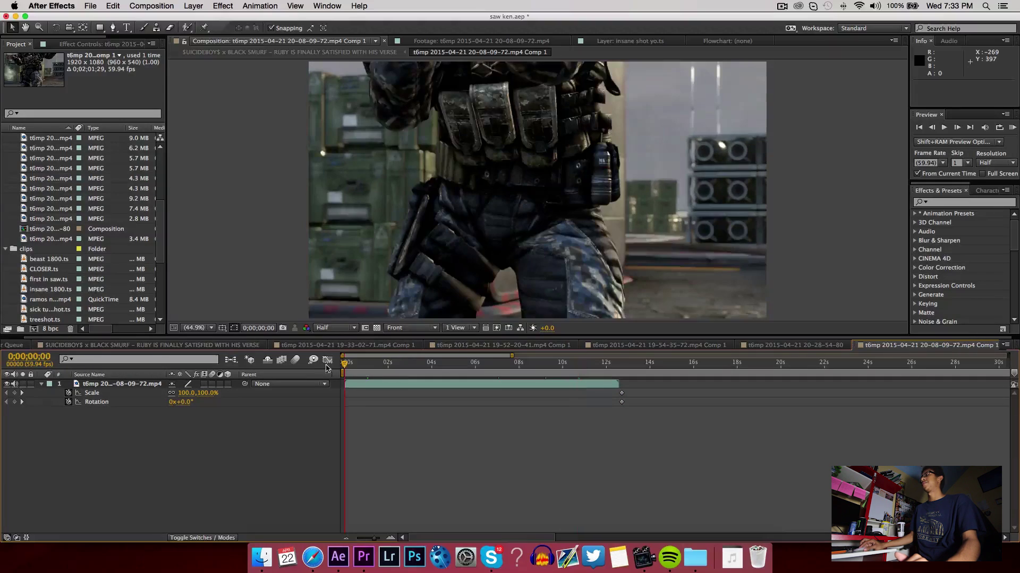
drag(198, 393, 453, 401)
click(187, 397)
drag(348, 361, 502, 370)
Return to the main composition, check the clip at 0;01;07;19, and turn off solo on both cinematic layers
click(116, 345)
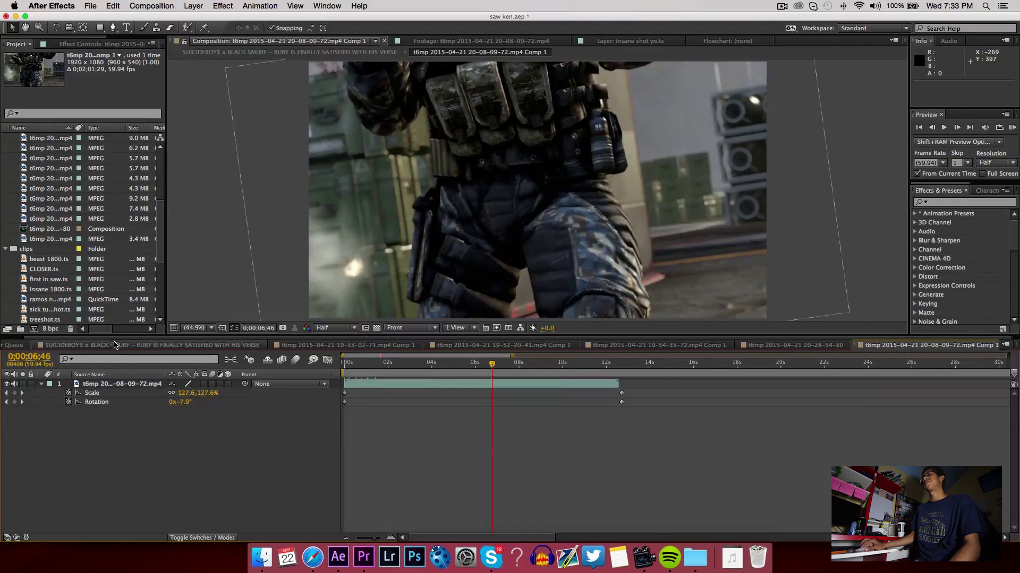
drag(694, 366, 709, 389)
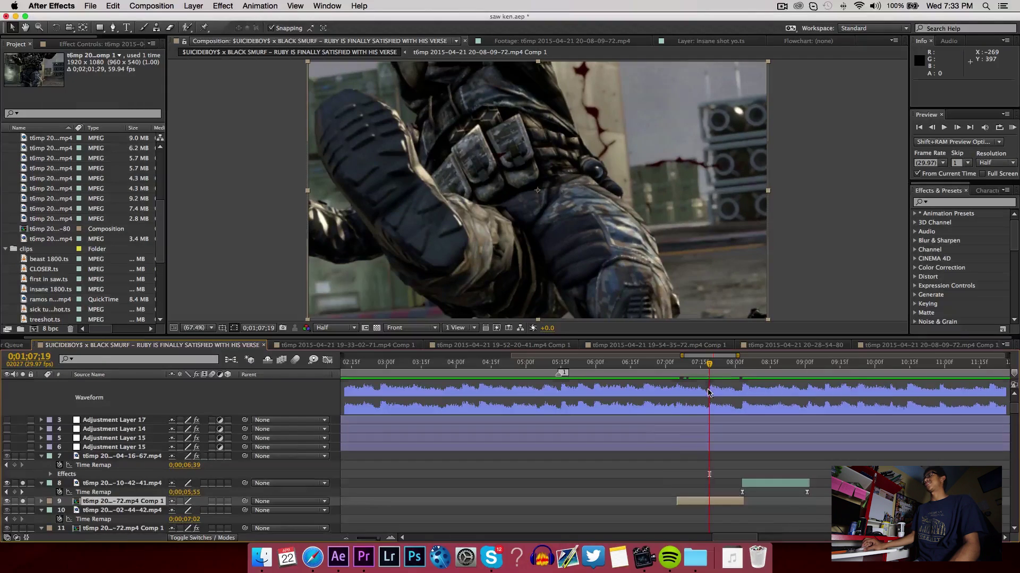
scroll(664, 396, up, 3)
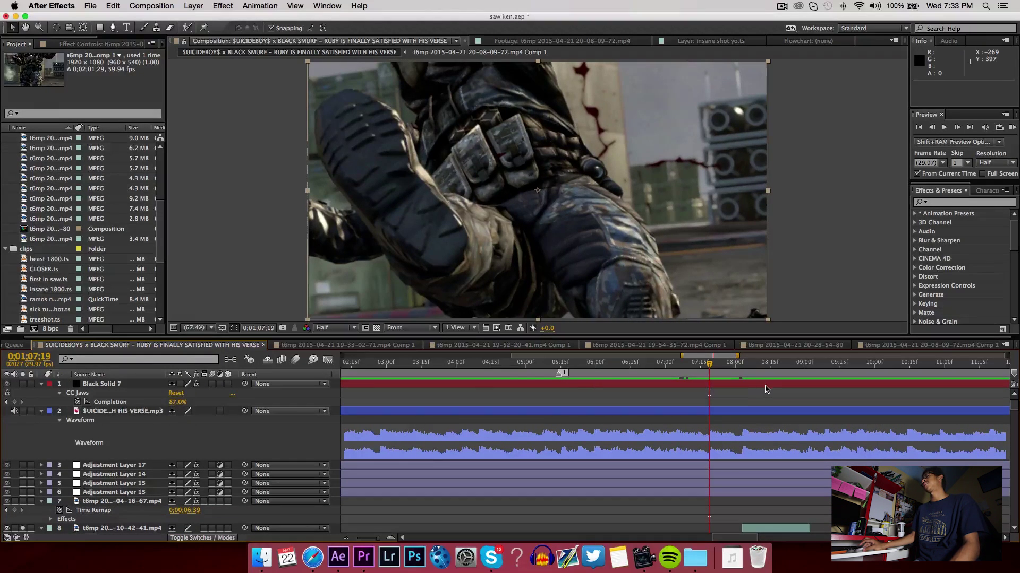
scroll(324, 487, down, 3)
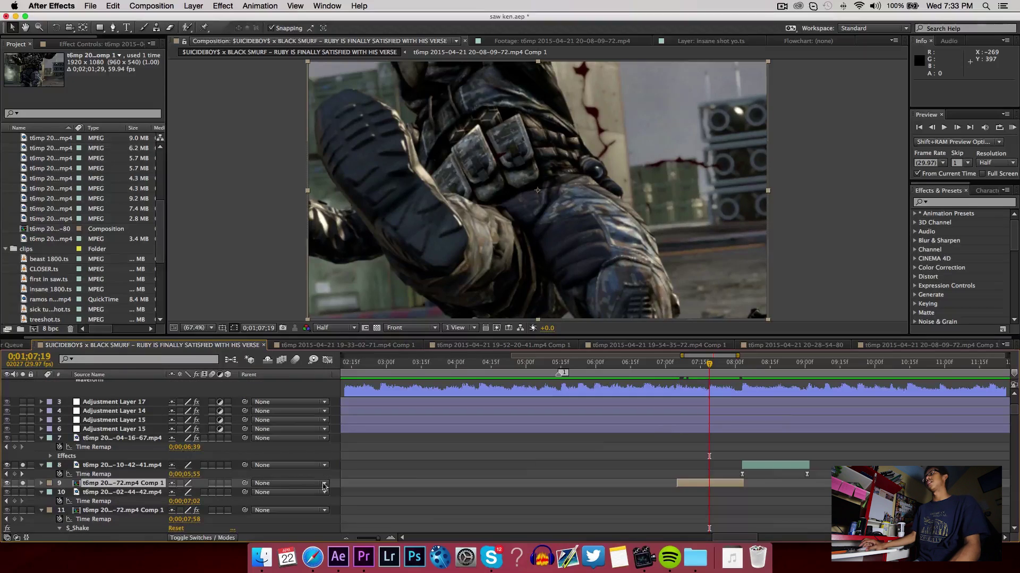
click(21, 482)
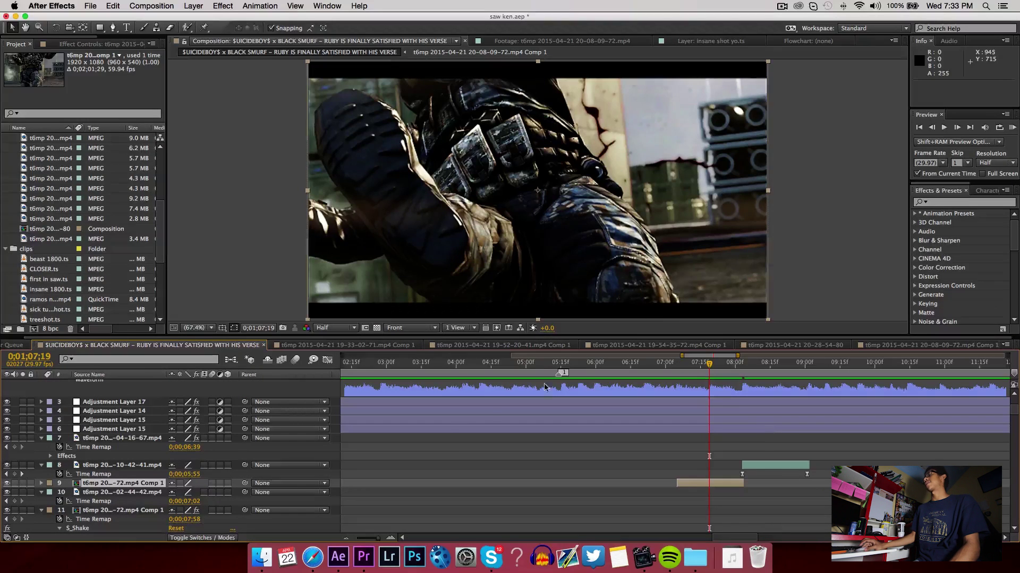
RAM-preview the montage with all layers enabled, starting from 0;01;06;16
drag(709, 364, 632, 364)
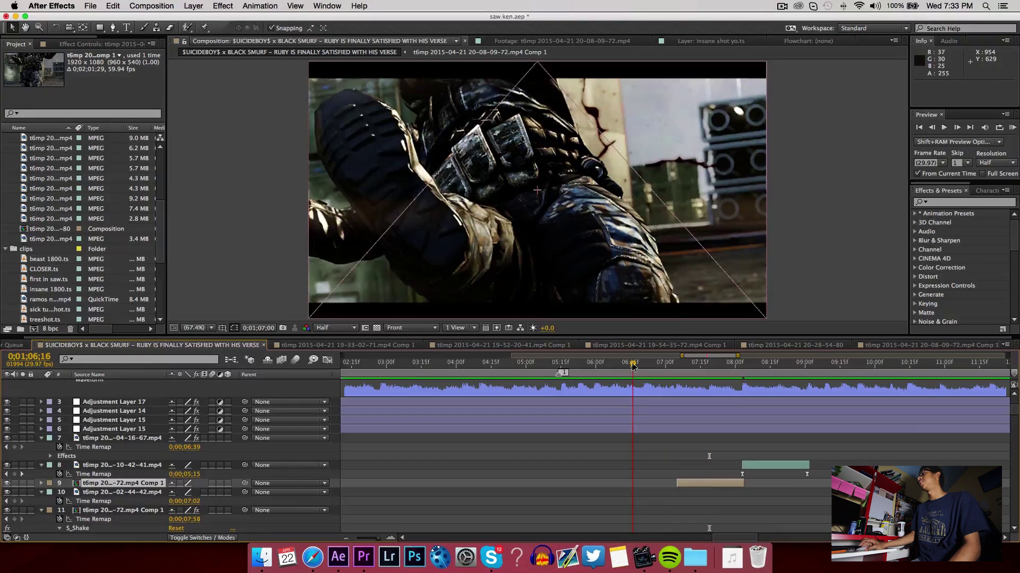
click(1012, 128)
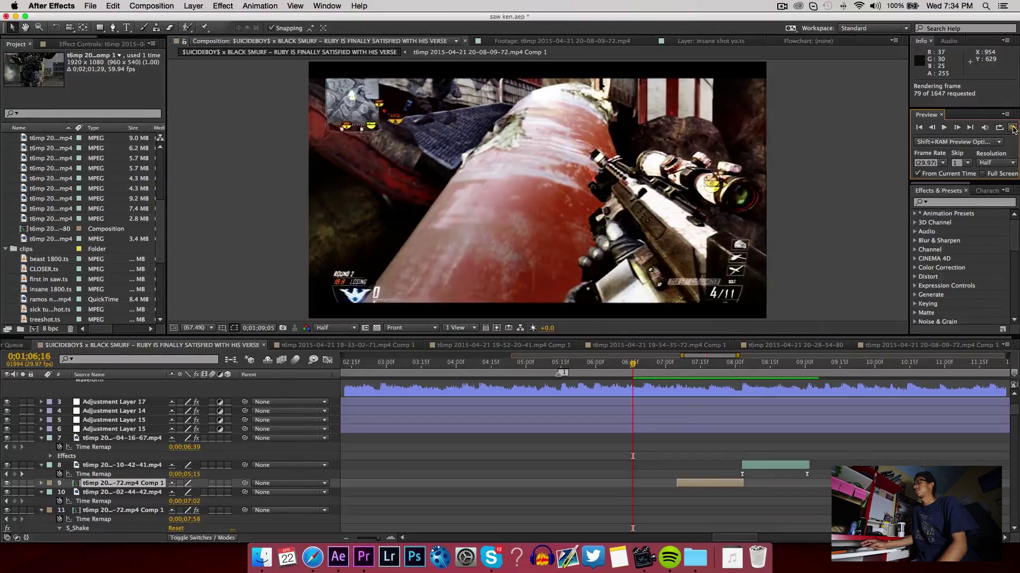
click(1012, 127)
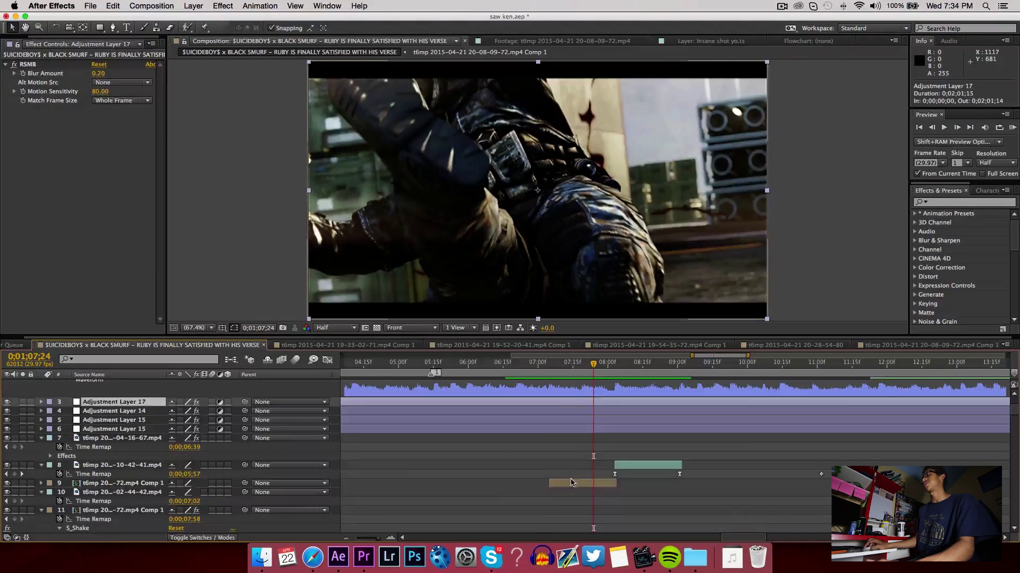
Fine-tune the starting Rotation inside the 20-08-09-72 pre-composition and check it in the main composition at 0;01;08;01
double_click(571, 482)
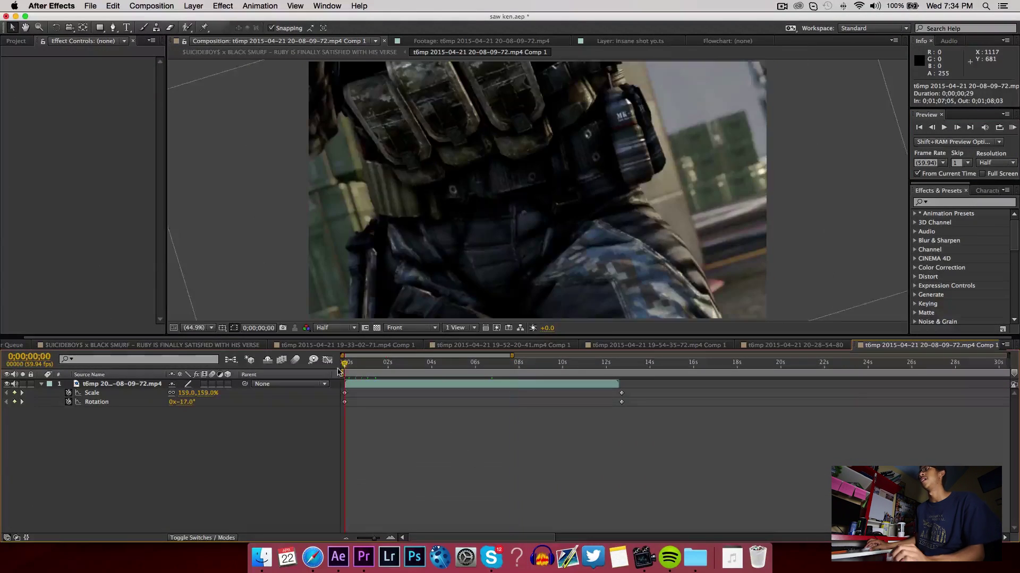
drag(191, 402, 186, 402)
drag(630, 388, 609, 389)
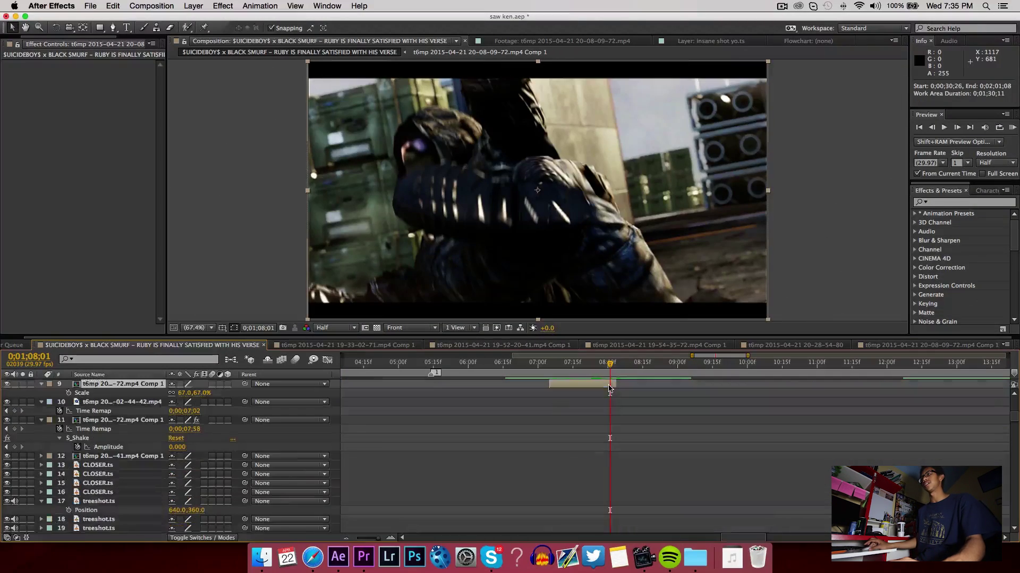
Reveal the Scale property of the 20-08-09-72 Comp 1 layer in the main composition
key(s)
scroll(614, 508, down, 3)
scroll(584, 411, up, 4)
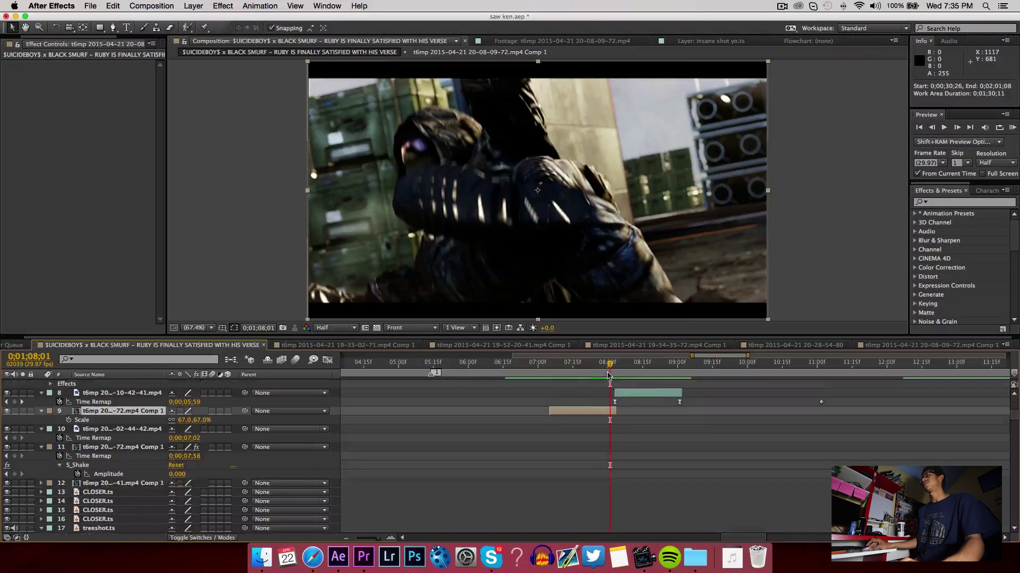
Collapse the 20-10-42-41 layer's keyframed properties and move the current time into that clip, to 0;01;08;13
click(638, 414)
key(u)
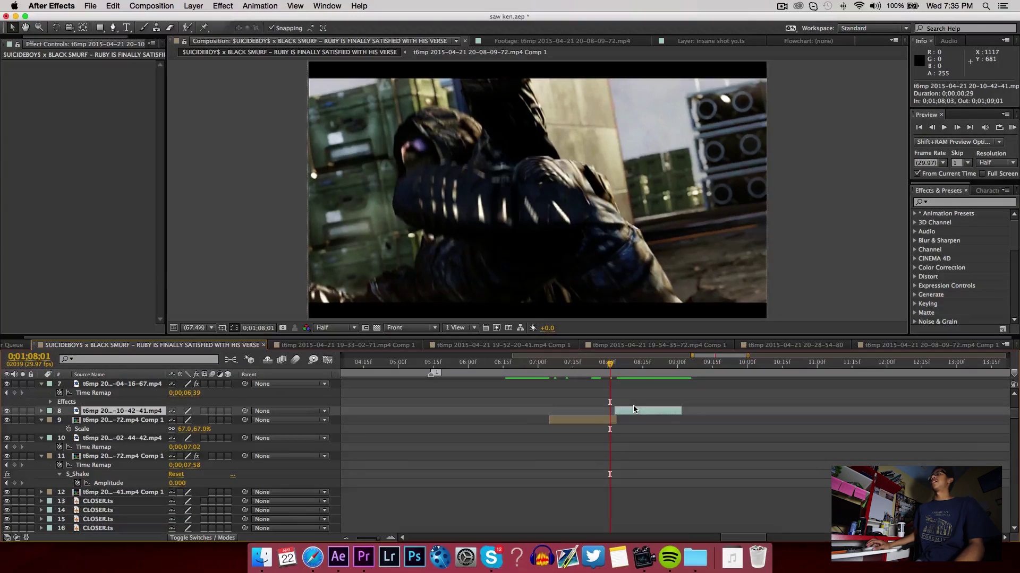
scroll(623, 418, right, 5)
scroll(622, 418, left, 6)
click(596, 370)
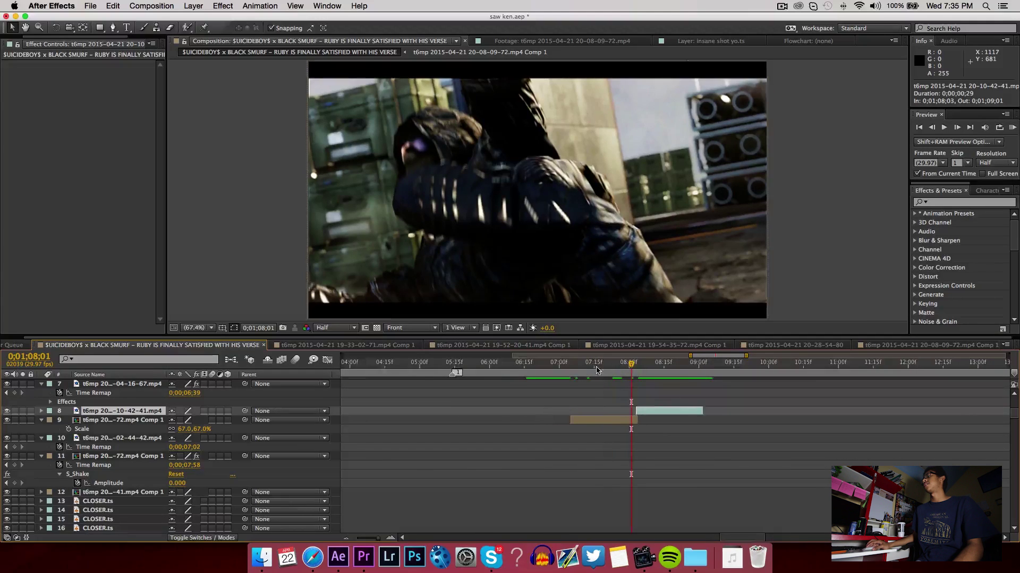
click(663, 365)
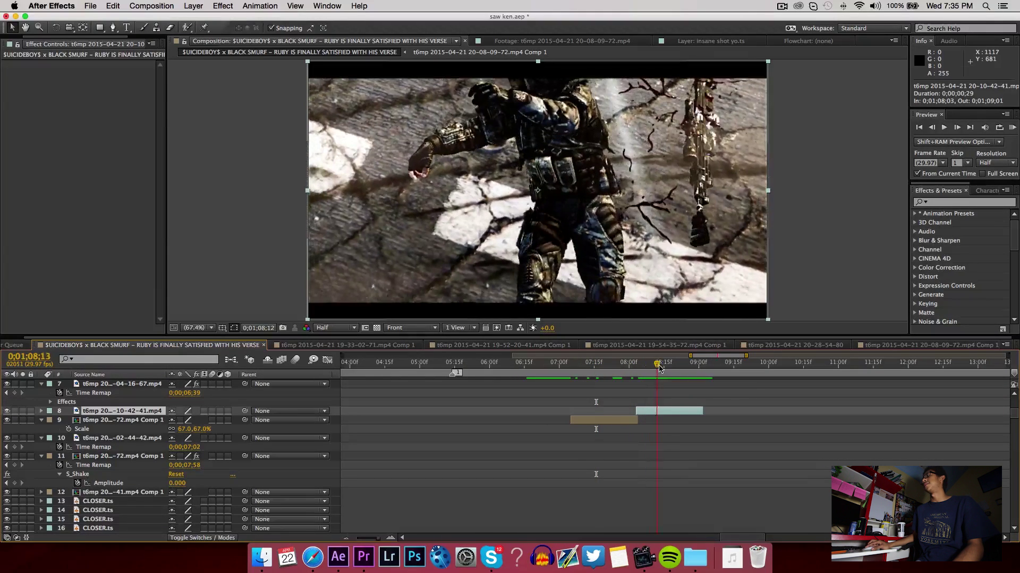